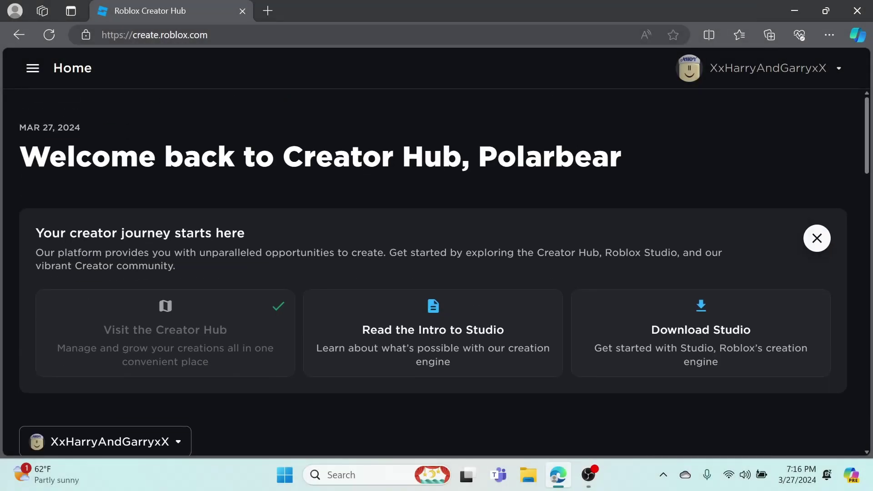
Step: Open the management page for the Rebirth Speedrun experience
scroll(210, 189, down, 5)
scroll(214, 189, up, 2)
scroll(215, 189, down, 6)
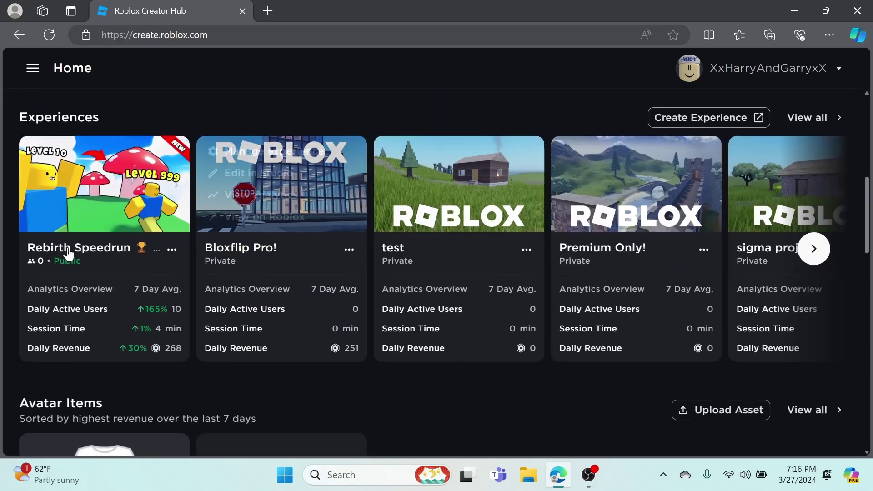
mouse_move(171, 178)
scroll(275, 141, up, 8)
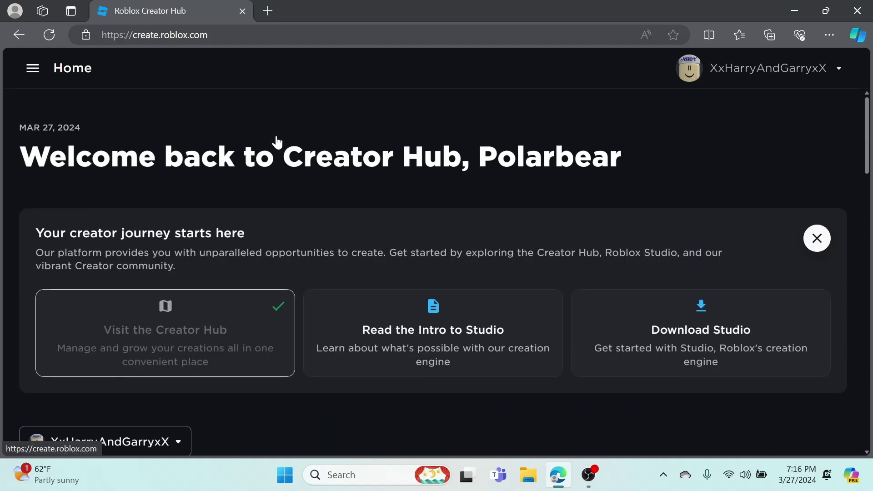
scroll(278, 142, down, 2)
scroll(281, 148, down, 5)
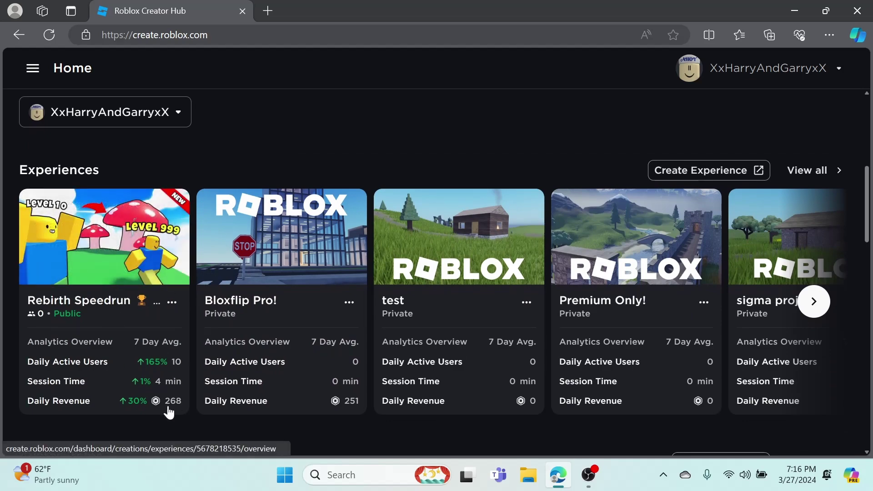
scroll(165, 410, down, 2)
scroll(254, 319, down, 1)
scroll(254, 309, up, 4)
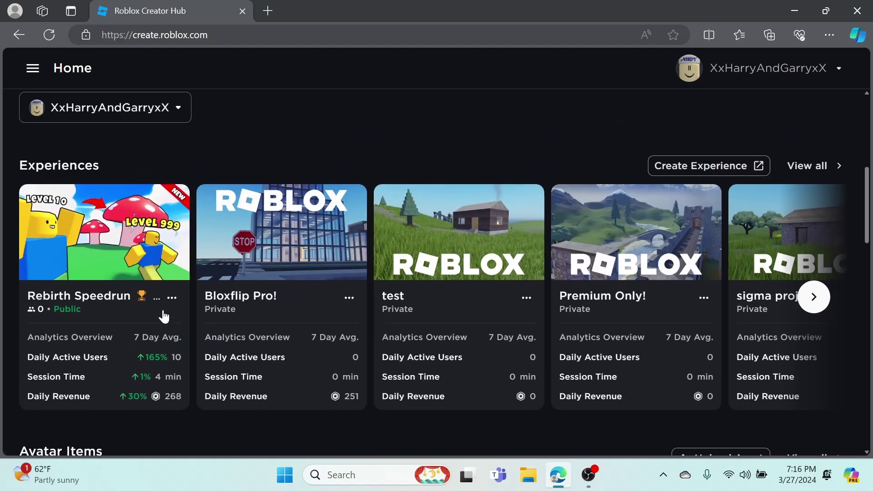
scroll(159, 300, up, 6)
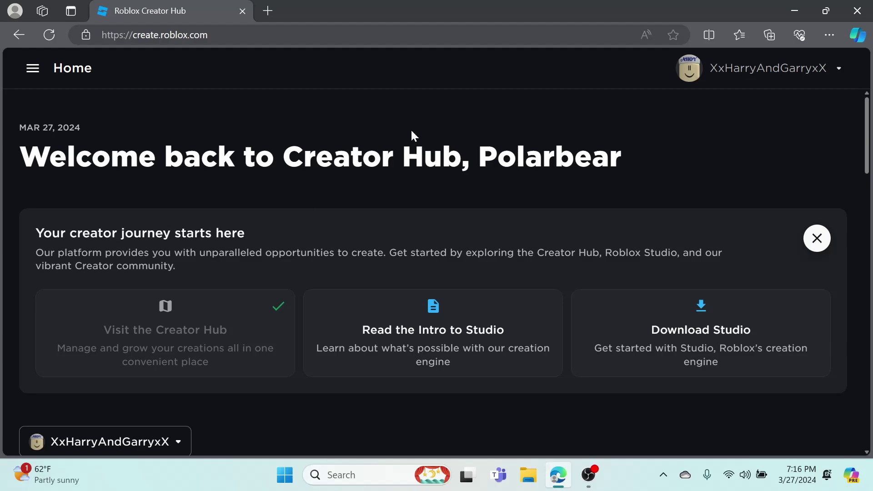
scroll(370, 162, down, 5)
scroll(133, 273, up, 4)
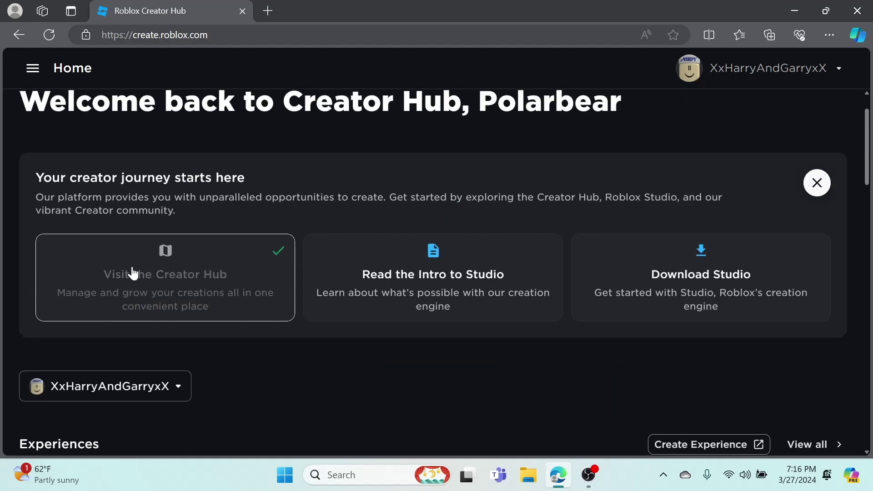
scroll(132, 274, down, 6)
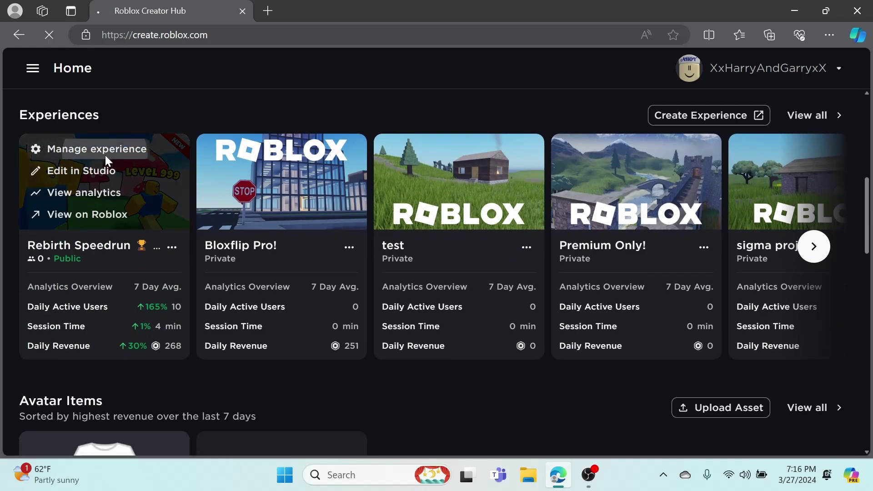
click(106, 150)
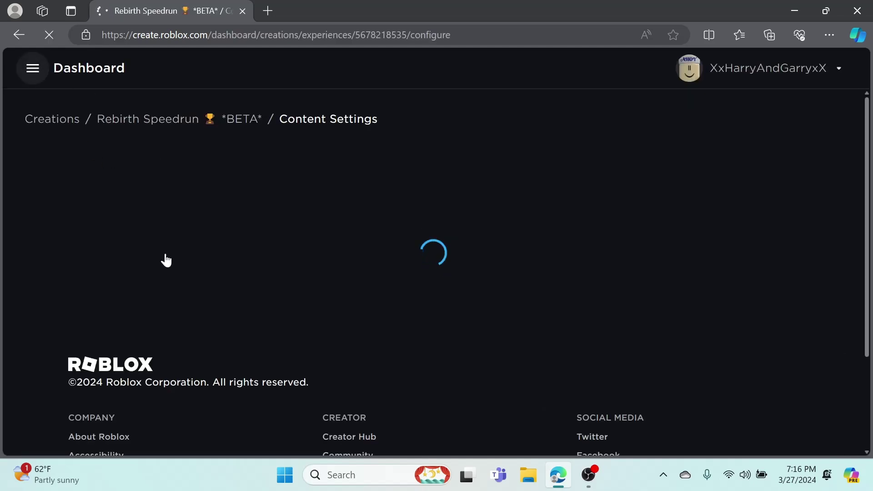
Step: Show the Sponsored Experiences Data tab for Rebirth Speedrun
scroll(218, 230, down, 2)
scroll(219, 230, up, 2)
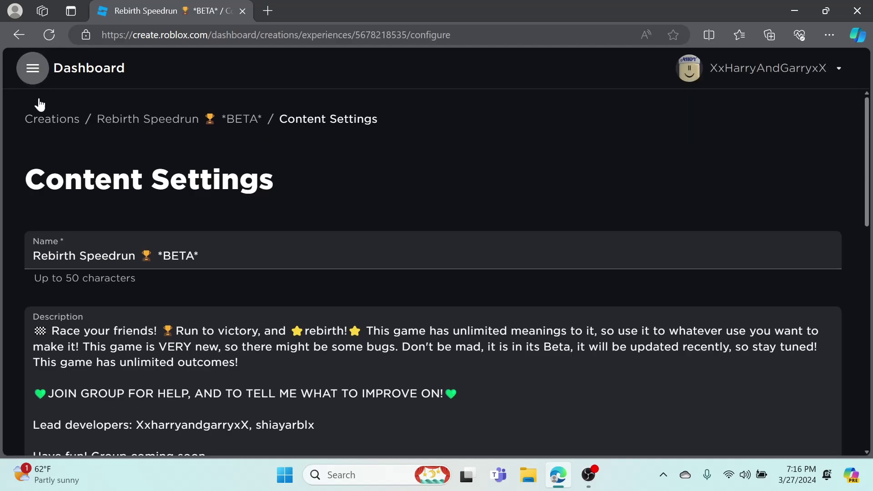
scroll(94, 272, down, 10)
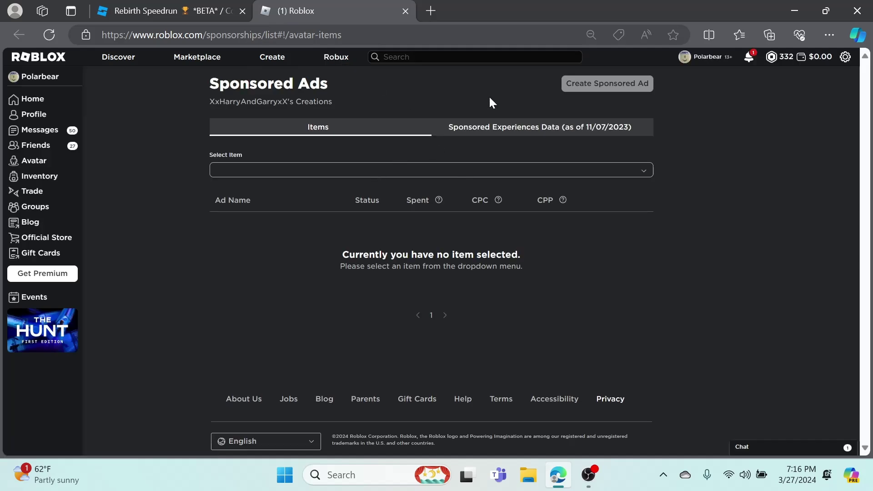
click(491, 127)
click(382, 127)
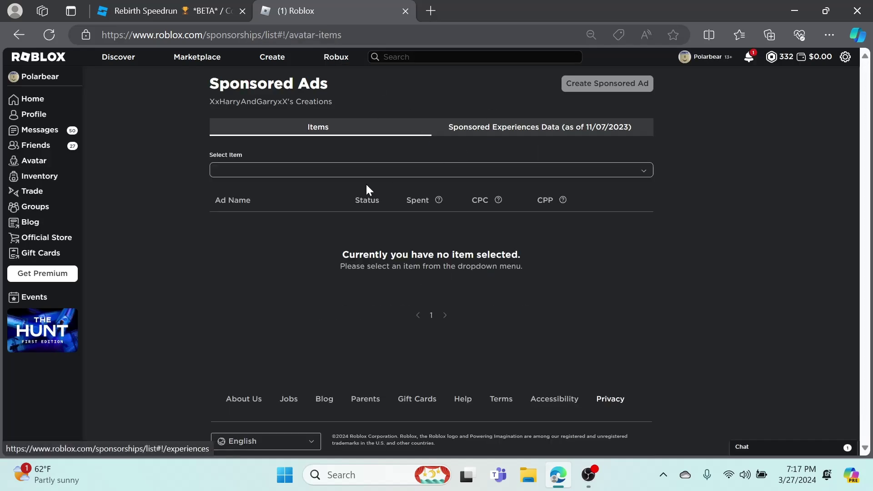
click(536, 132)
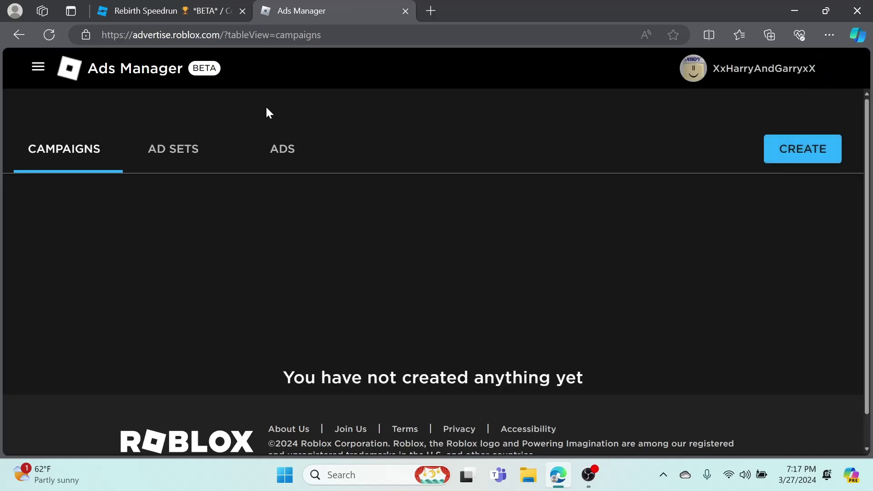
Step: Check the empty Ads, Ad Sets and Campaigns lists, finishing on Campaigns
click(285, 136)
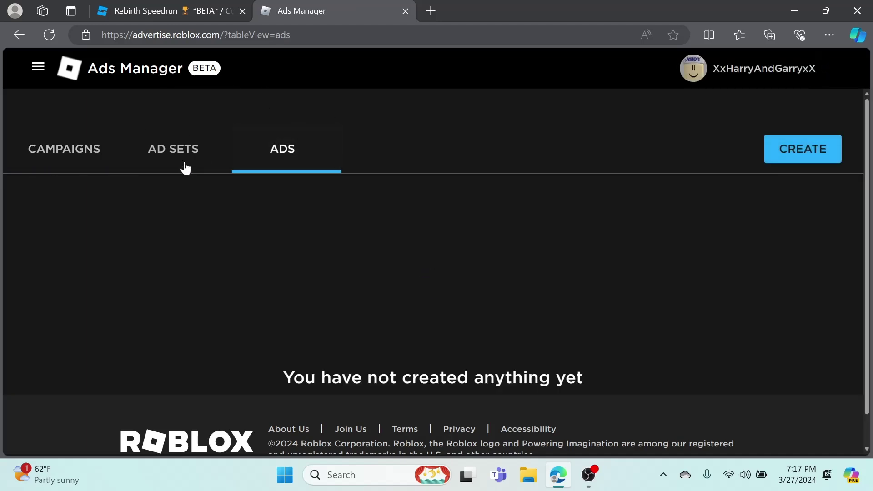
click(185, 169)
click(76, 156)
click(189, 156)
click(255, 160)
click(89, 166)
click(175, 152)
click(104, 151)
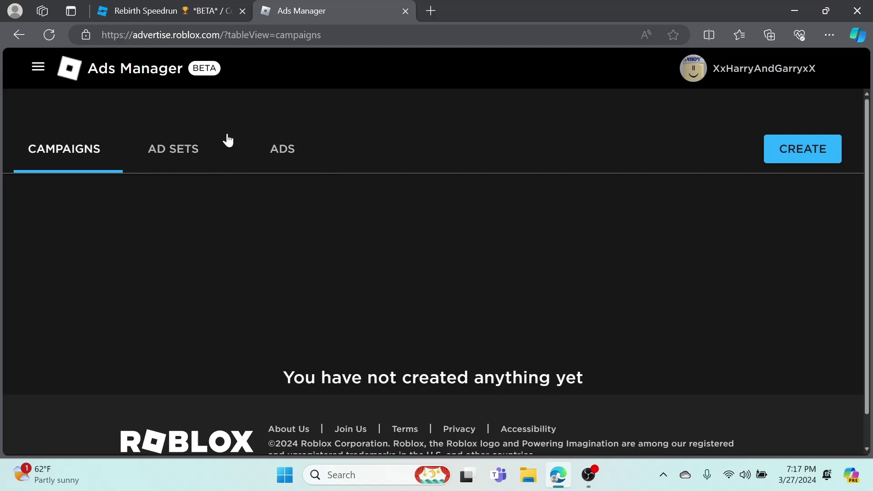
Step: Start a new campaign with Visits as the campaign objective
click(825, 150)
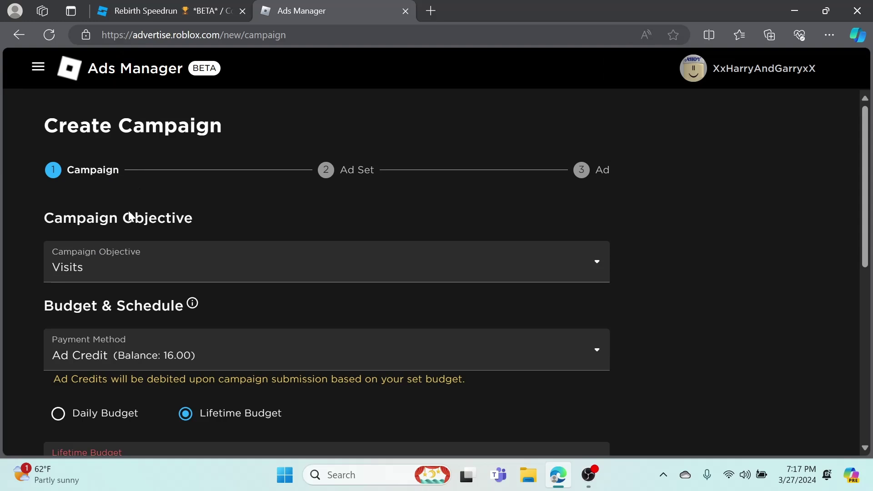
click(98, 272)
click(101, 268)
click(102, 268)
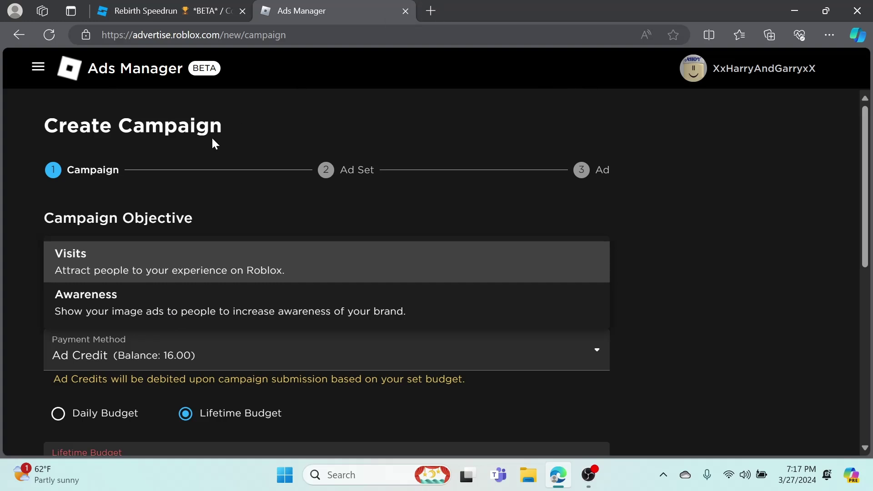
click(159, 207)
click(137, 271)
click(138, 257)
Step: Choose Ad Credit as the campaign's payment method
scroll(230, 207, down, 2)
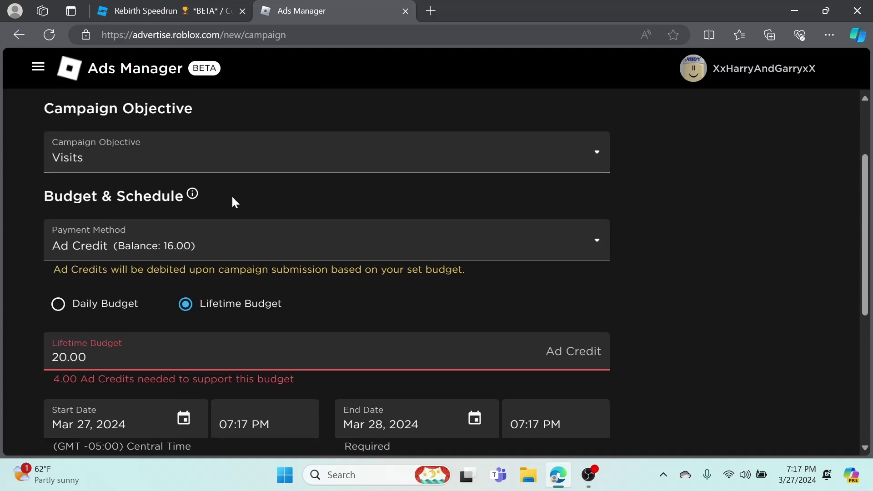
click(159, 245)
click(160, 246)
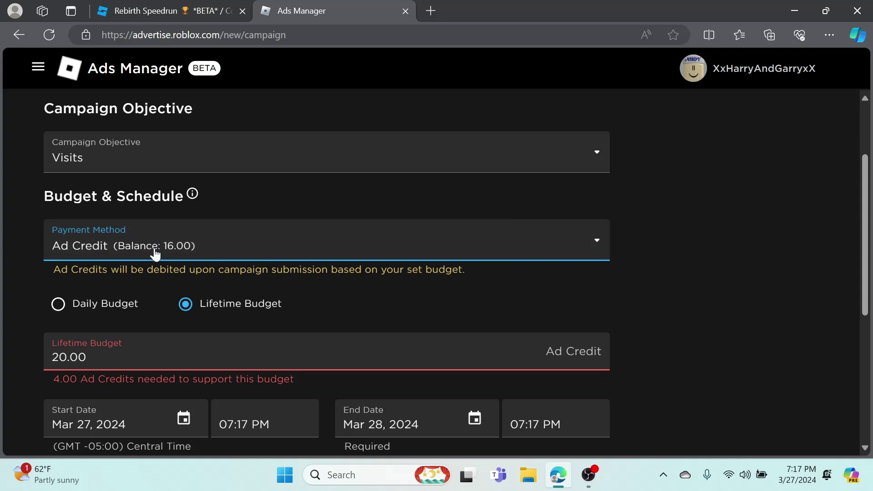
click(230, 207)
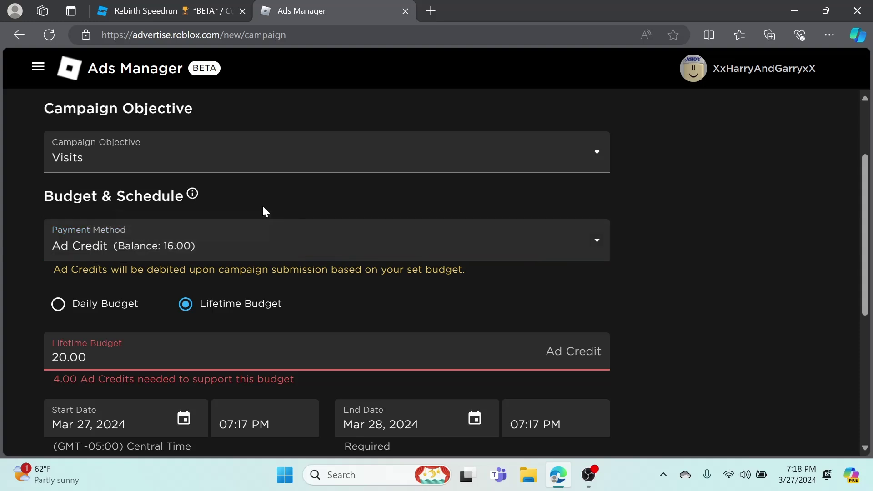
scroll(247, 287, down, 1)
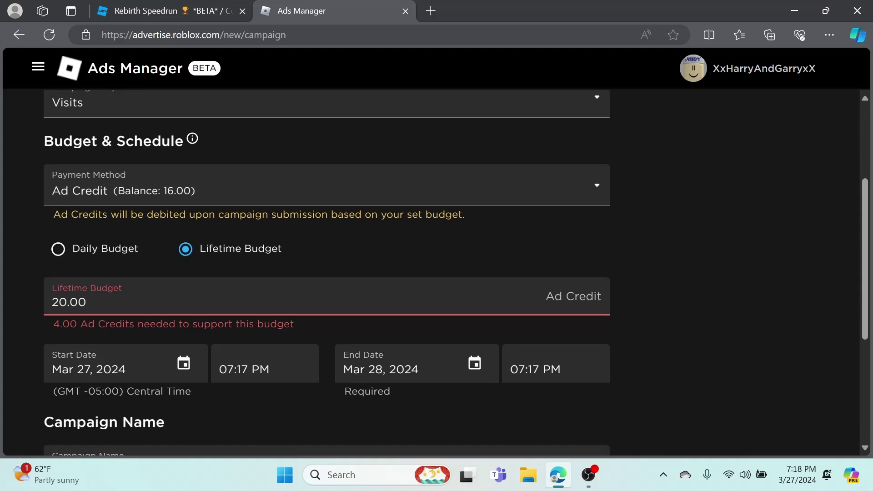
Step: Switch the campaign to a daily budget of 8.00
click(73, 256)
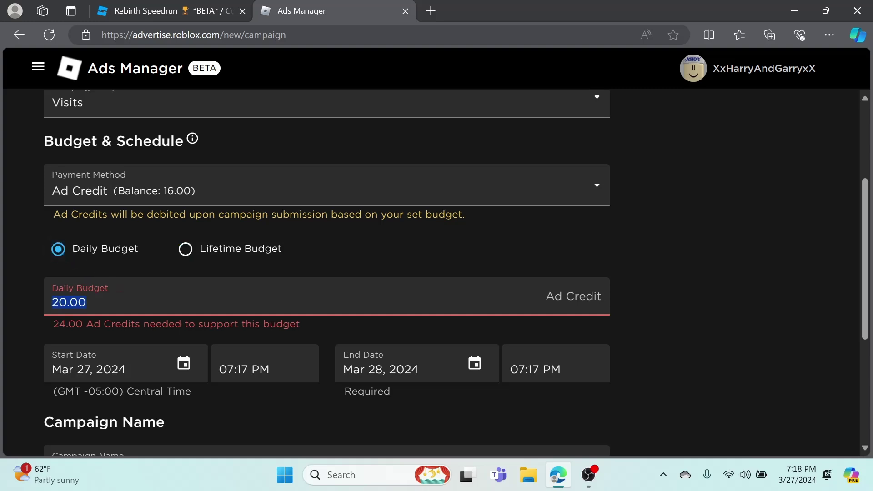
key(BackSpace)
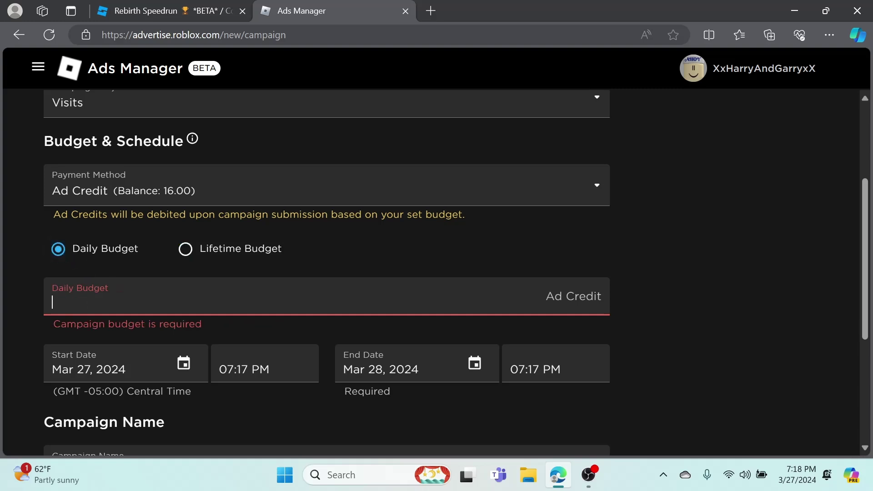
text(8)
click(672, 270)
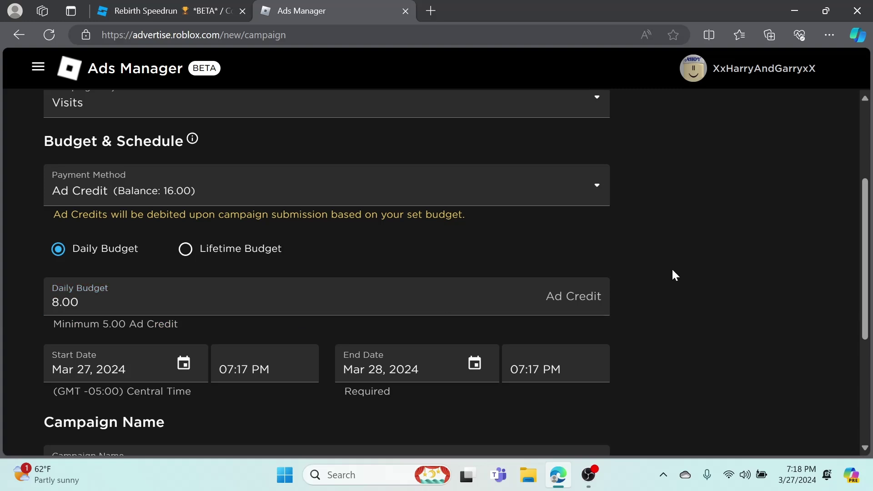
Step: Set both the start and end times to 07:25 PM
scroll(636, 266, down, 1)
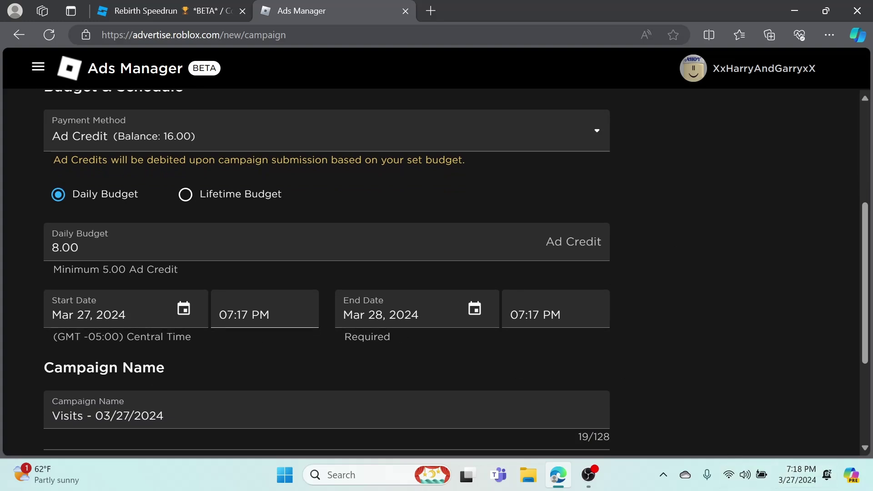
click(263, 314)
key(BackSpace)
key(BackSpace)
text(25)
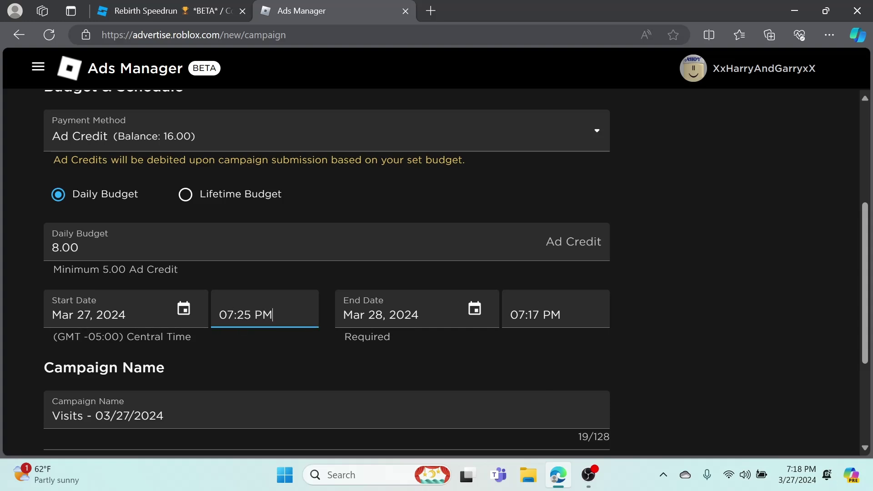
key(Tab)
key(BackSpace)
key(BackSpace)
text(25)
key(ctrl+a)
click(685, 351)
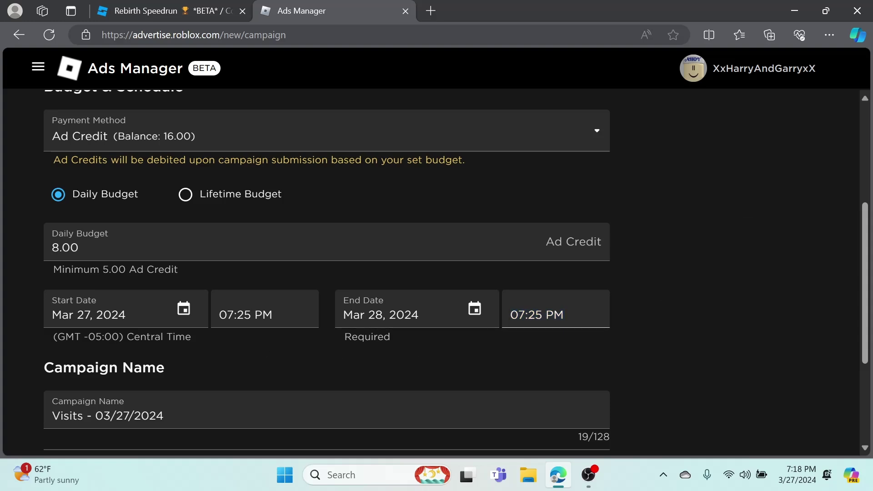
click(544, 315)
key(BackSpace)
text(6)
key(BackSpace)
text(5)
scroll(257, 367, down, 1)
Step: Rename the campaign to 'Rebirth Speedrun AD', correcting the typo
click(227, 359)
key(ctrl+a)
key(BackSpace)
text(Rebir4th Sp)
key(BackSpace)
key(BackSpace)
key(BackSpace)
key(BackSpace)
key(BackSpace)
key(BackSpace)
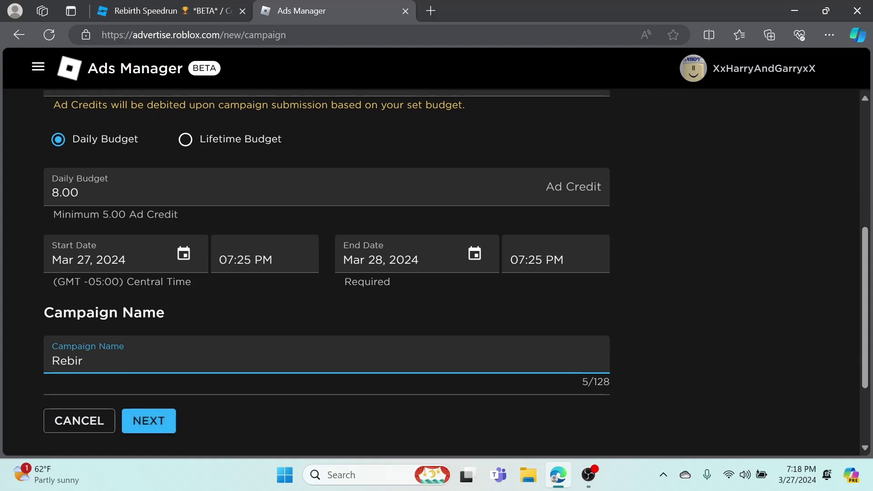
text(rth Speedrun AD)
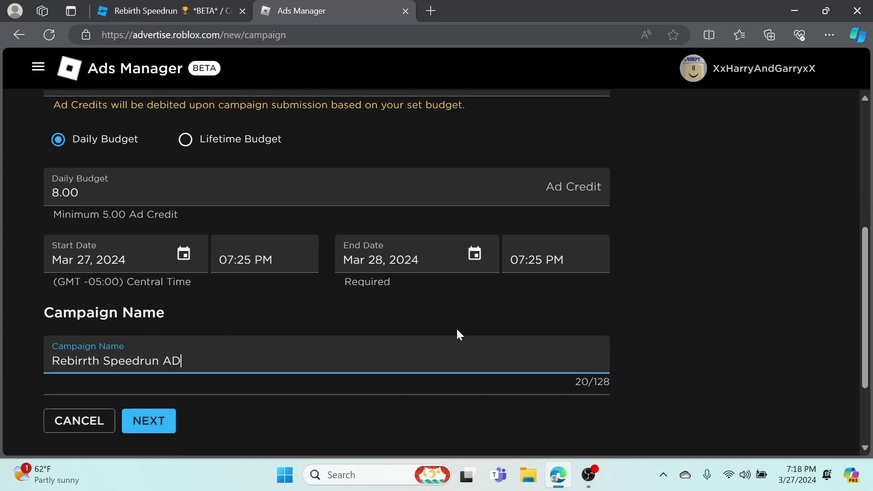
click(676, 330)
click(82, 360)
key(BackSpace)
click(249, 417)
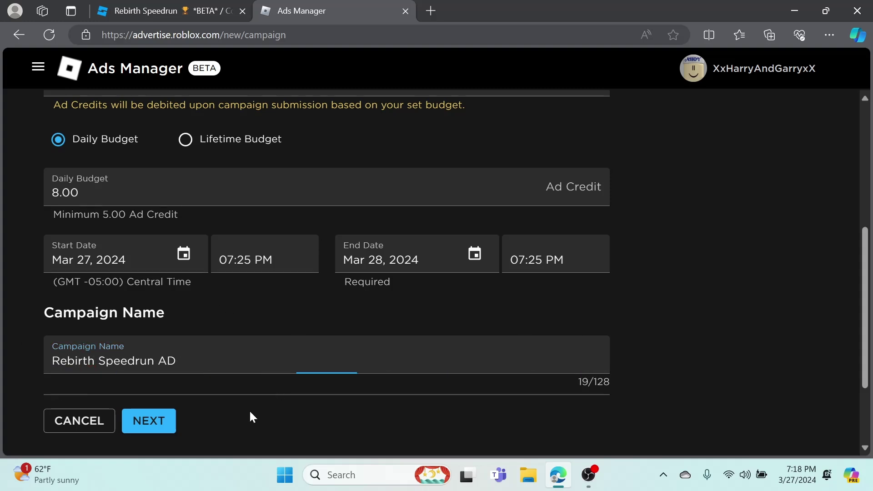
Step: Continue to the Ad Set step and stop targeting console devices
click(133, 422)
scroll(397, 142, up, 2)
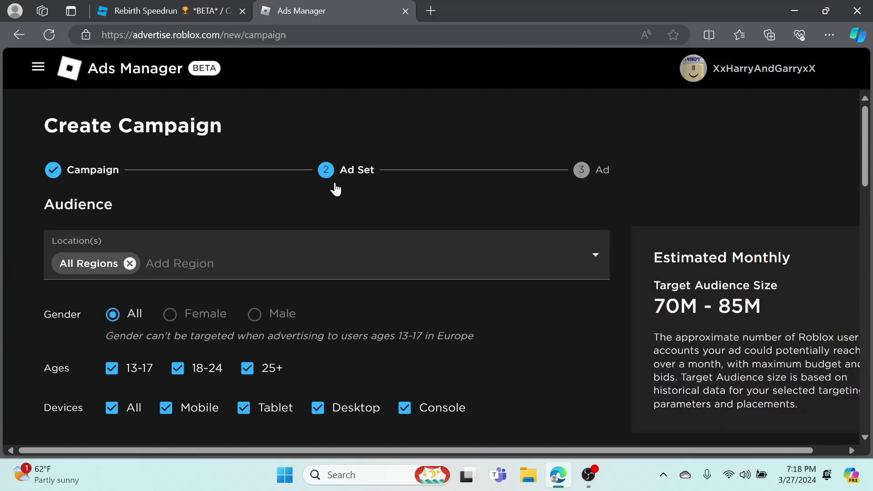
drag(591, 450, 622, 450)
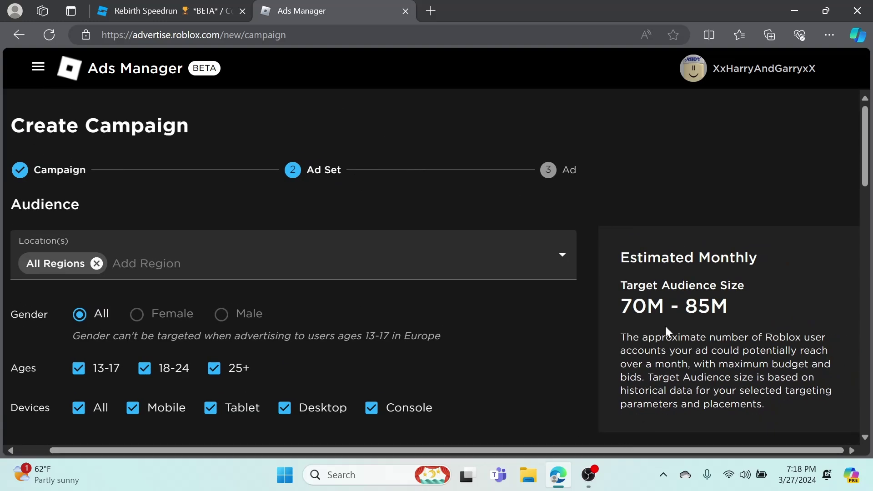
scroll(681, 315, down, 1)
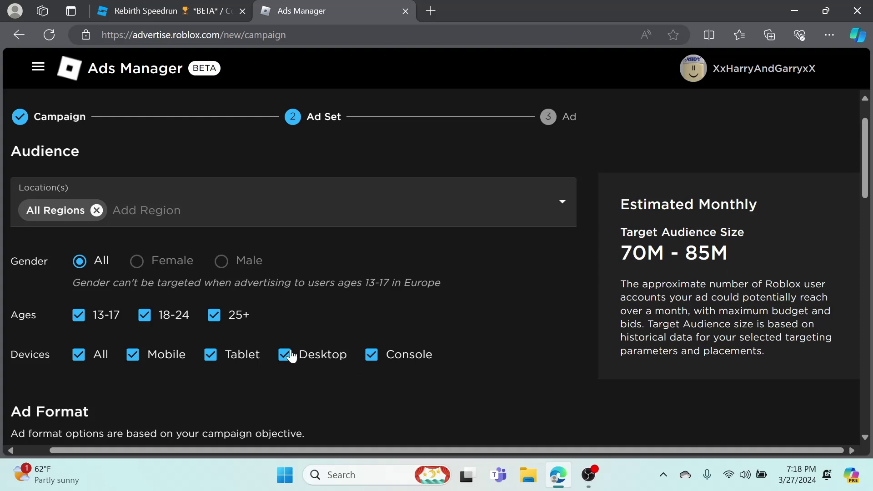
click(387, 359)
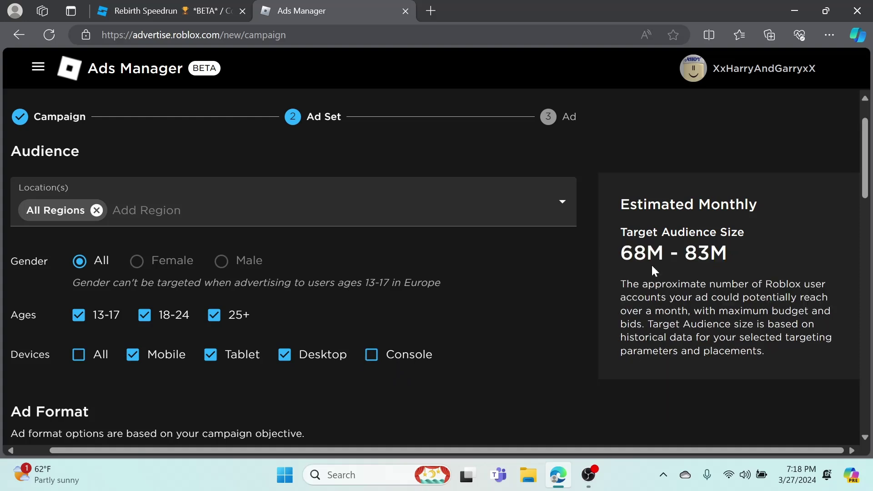
double_click(705, 253)
click(719, 145)
Step: Toggle the 13-17 age group off and back on, keeping all ages included
drag(372, 450, 242, 443)
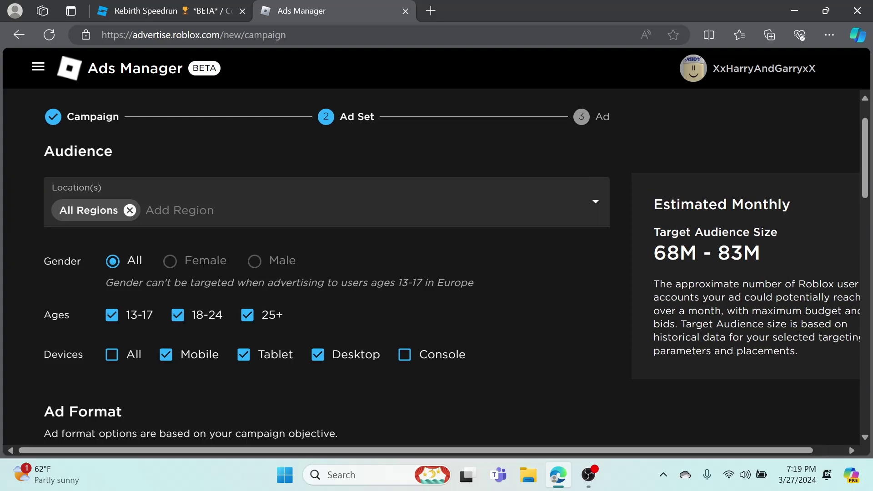
click(115, 315)
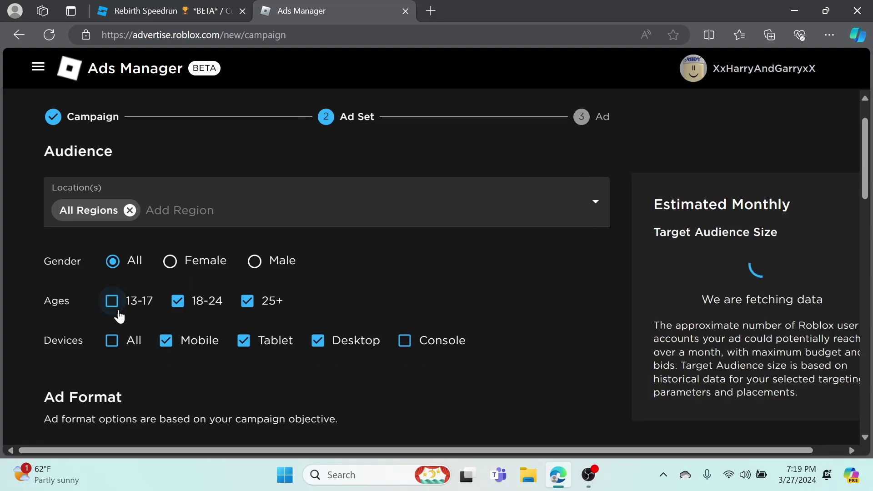
click(115, 314)
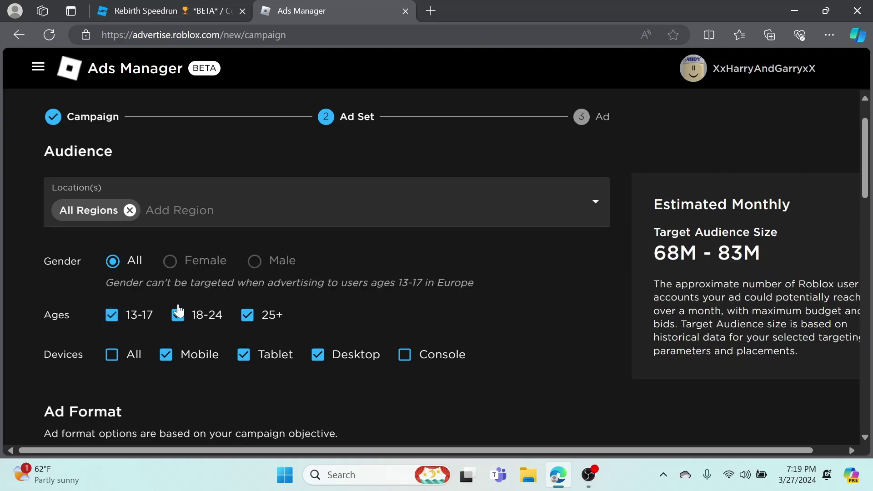
click(112, 316)
click(112, 300)
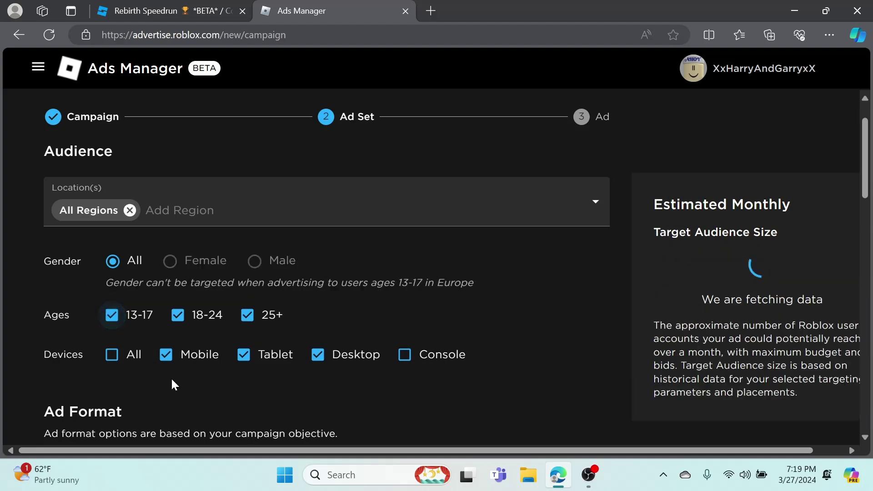
Step: Choose Sponsored Experience as the ad format, raising the estimate to 160M - 200M
scroll(180, 359, down, 5)
scroll(184, 331, down, 1)
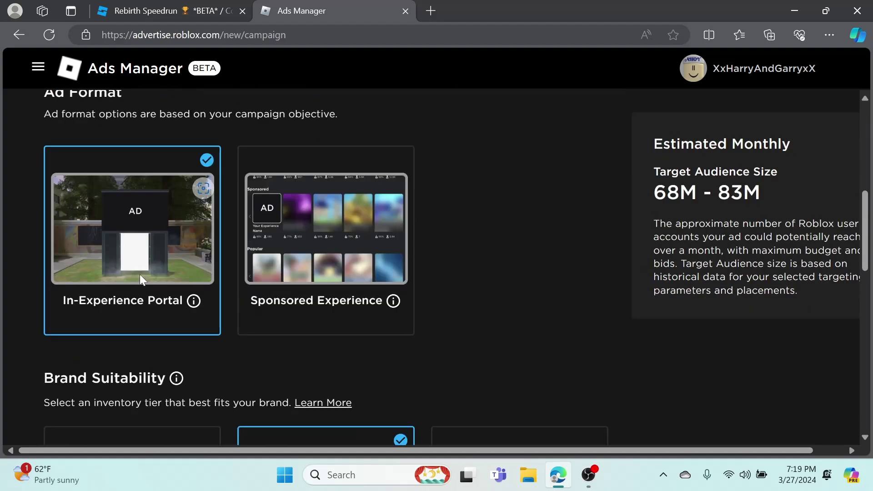
scroll(140, 274, up, 1)
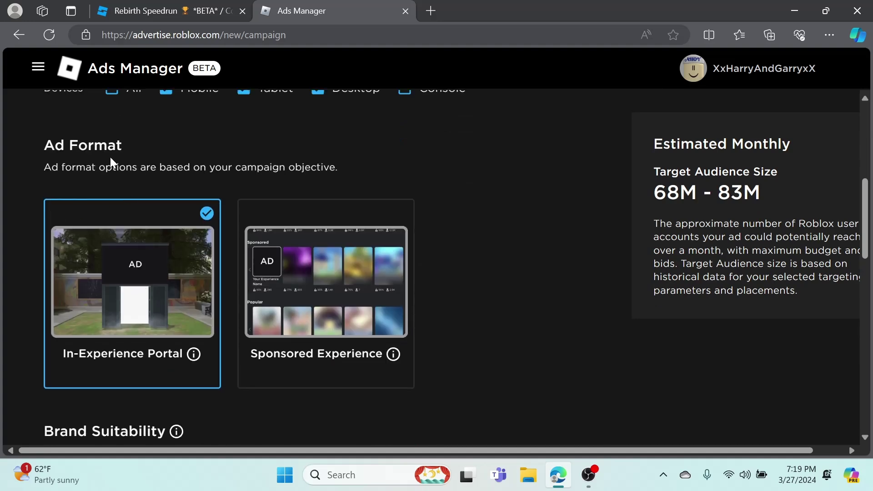
click(323, 228)
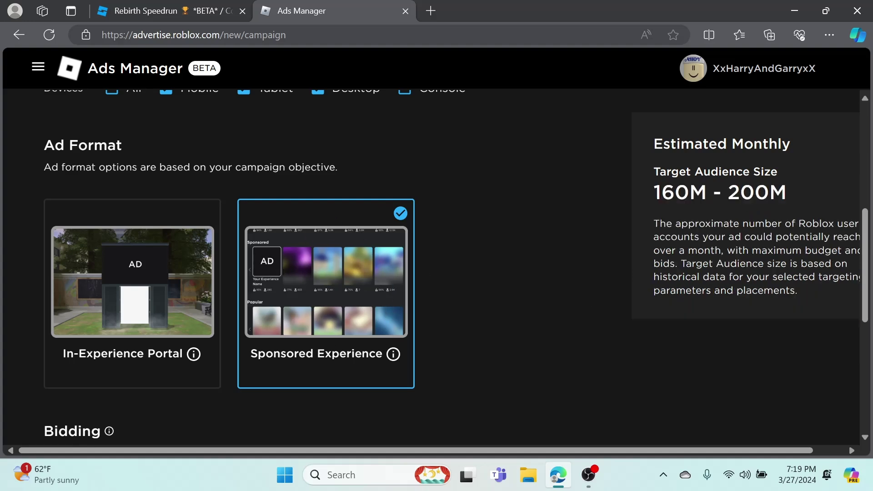
drag(651, 198, 840, 194)
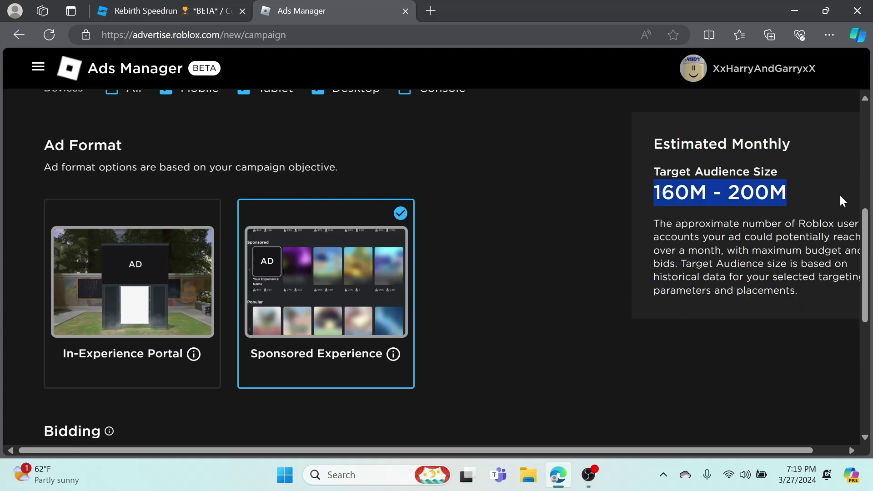
click(784, 205)
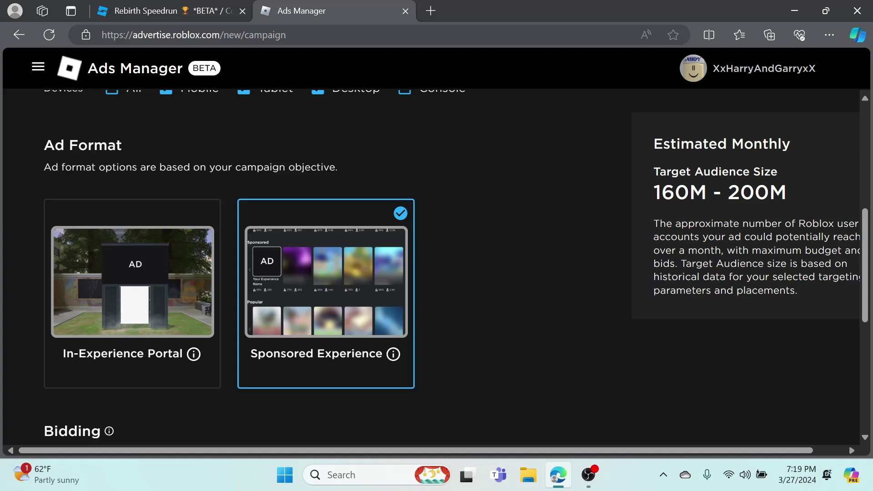
Step: Try the In-Experience Portal format, then return to Sponsored Experience
click(144, 239)
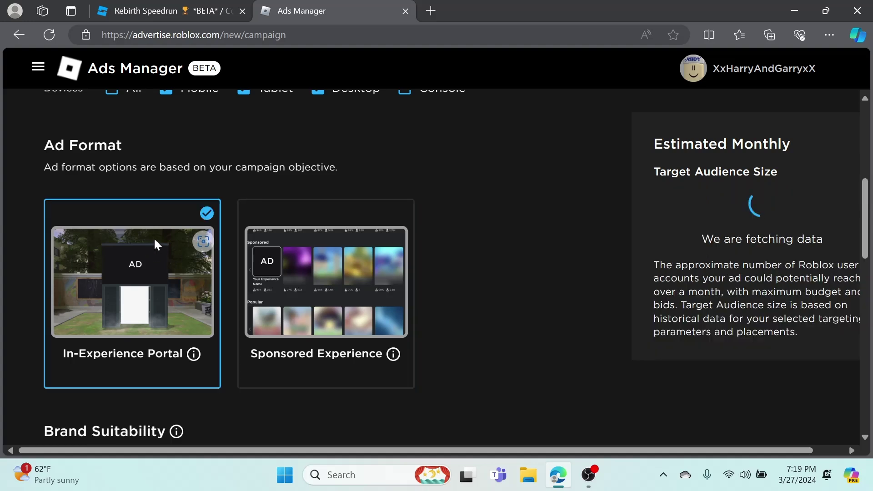
right_click(170, 257)
click(117, 181)
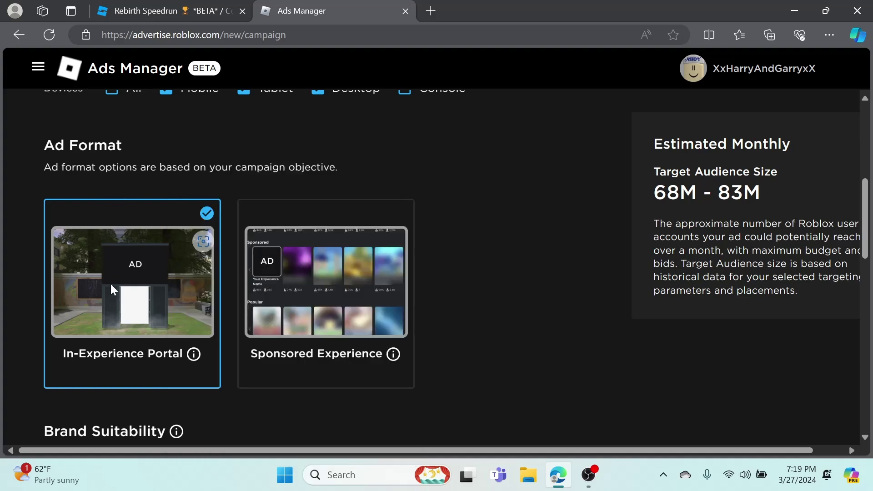
click(321, 221)
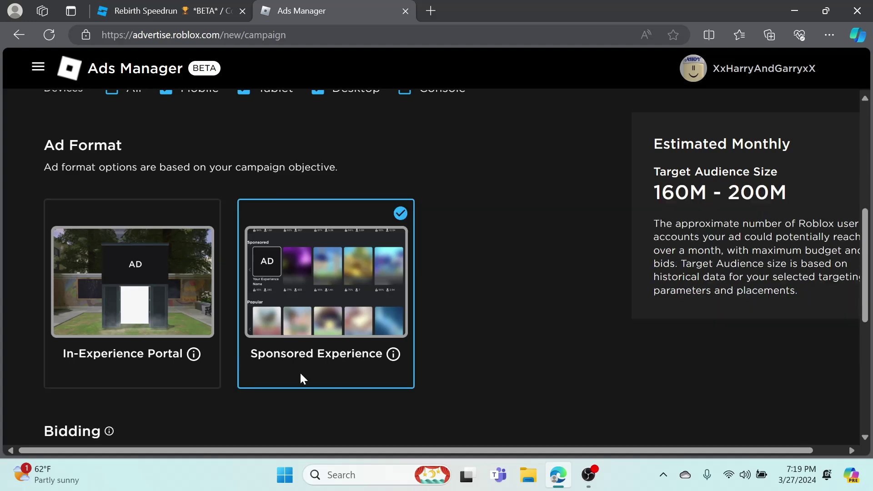
Step: Change the ad set's max bid from 0.05 to 1.00 Ad Credit per play
scroll(198, 321, down, 1)
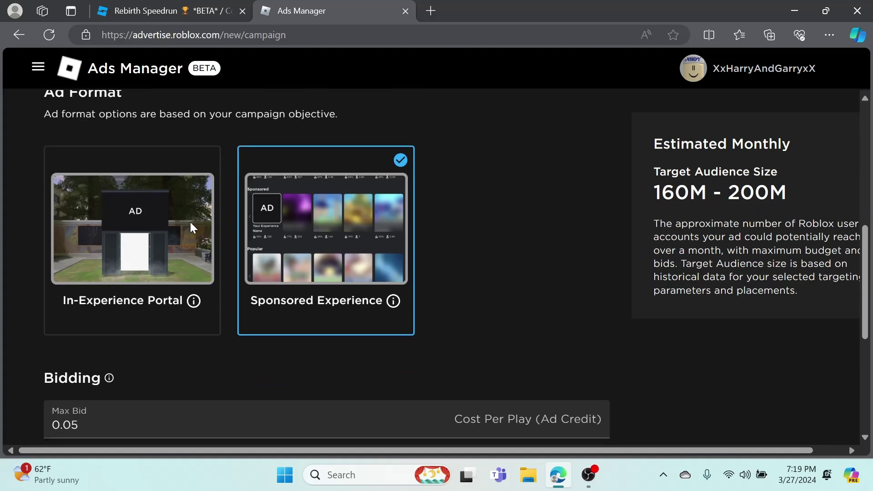
scroll(292, 247, down, 1)
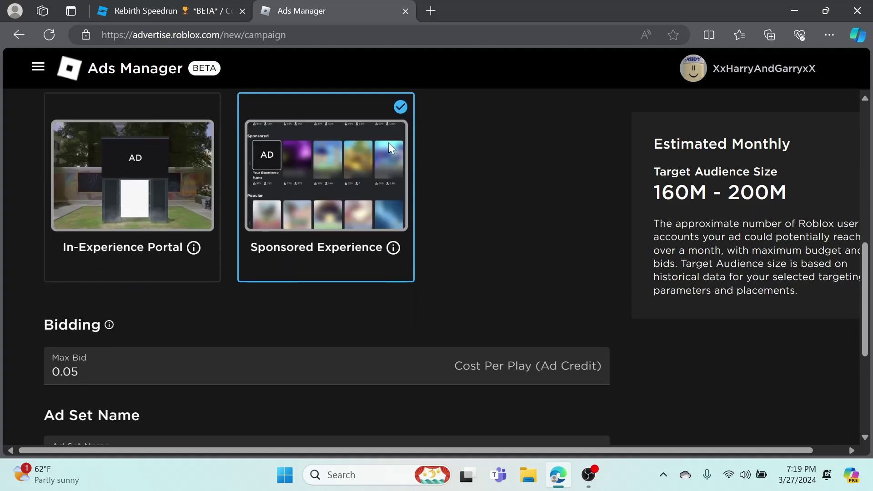
scroll(481, 263, down, 2)
click(481, 263)
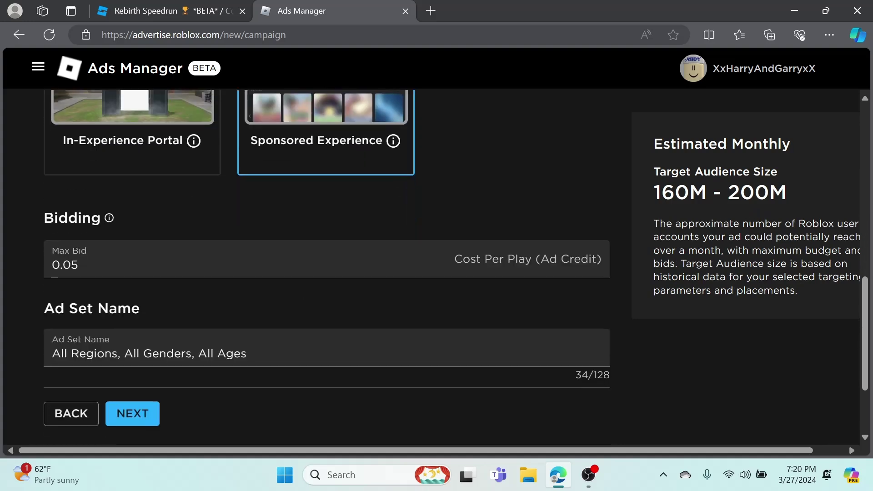
click(291, 209)
click(348, 261)
key(BackSpace)
key(BackSpace)
key(BackSpace)
key(BackSpace)
text(1)
click(333, 218)
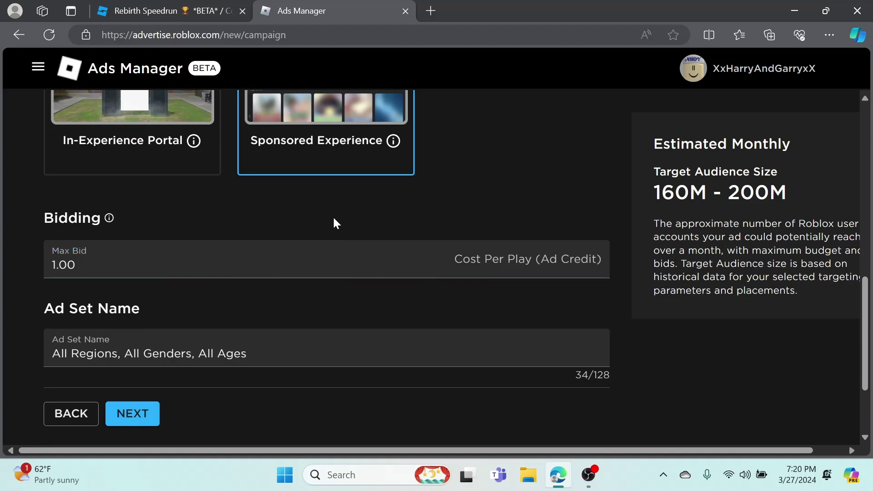
scroll(278, 182, up, 3)
scroll(282, 183, down, 5)
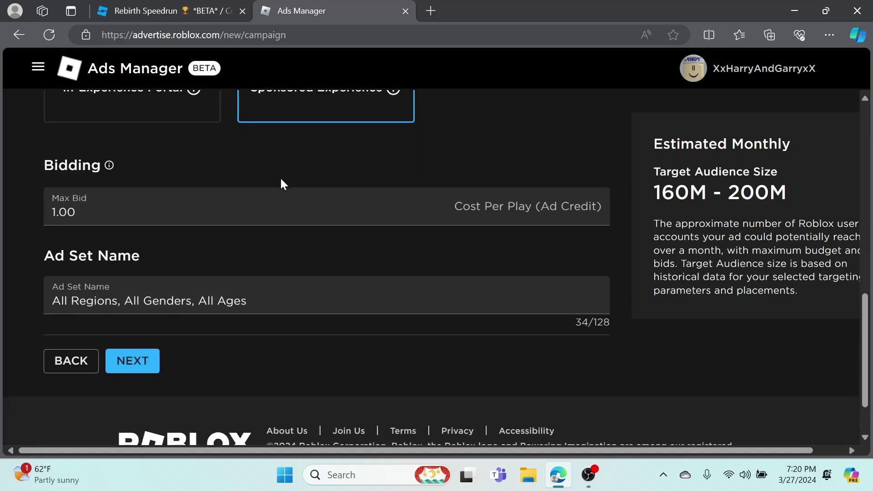
scroll(282, 183, up, 2)
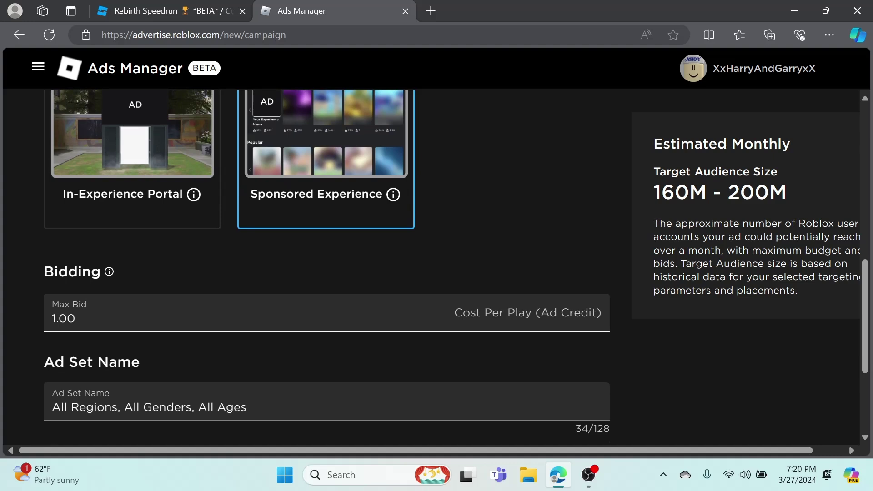
Step: Replace the 1.00 max bid with 0.02
click(76, 318)
key(ctrl+a)
click(327, 254)
click(75, 318)
key(BackSpace)
key(BackSpace)
key(BackSpace)
key(BackSpace)
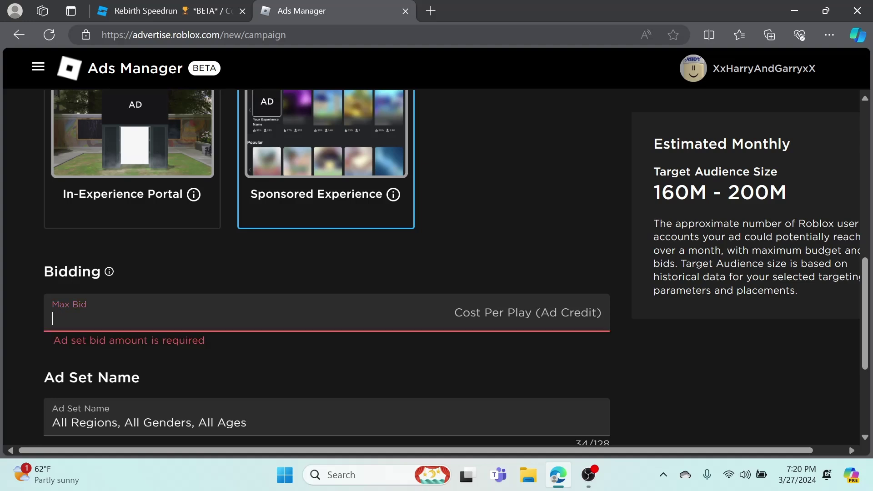
text(0)
key(Delete)
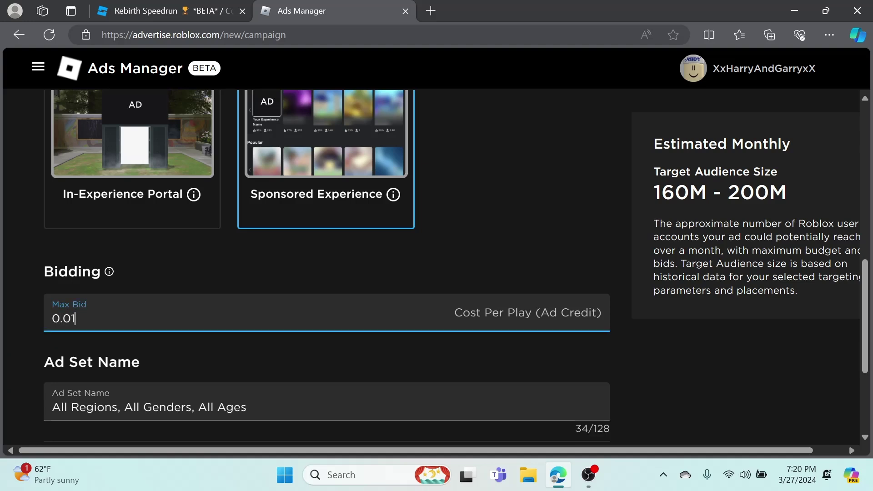
text(2)
click(168, 281)
click(56, 343)
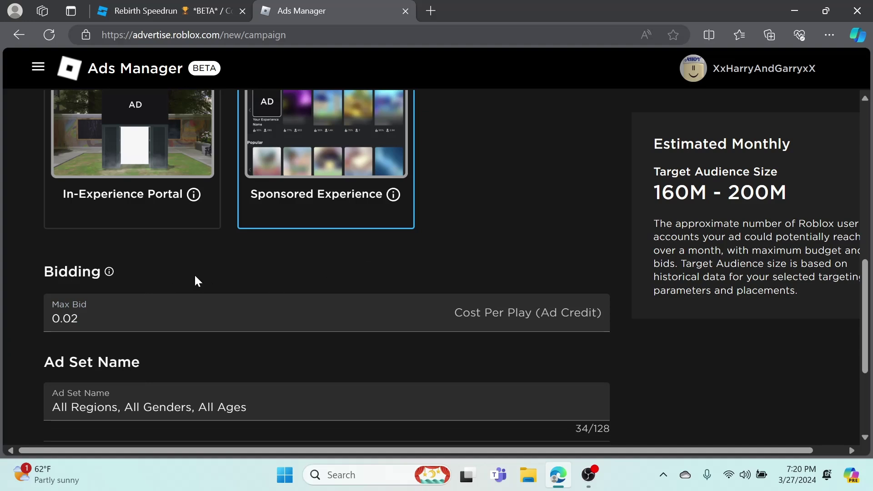
Step: Re-edit the max bid several times, settling back on 0.02 Ad Credit per play
click(82, 306)
key(BackSpace)
text(3)
key(BackSpace)
text(2)
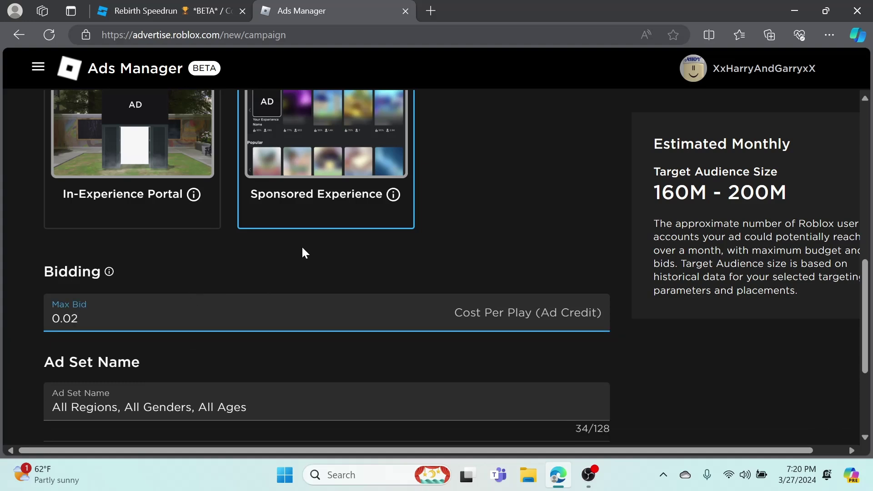
click(304, 248)
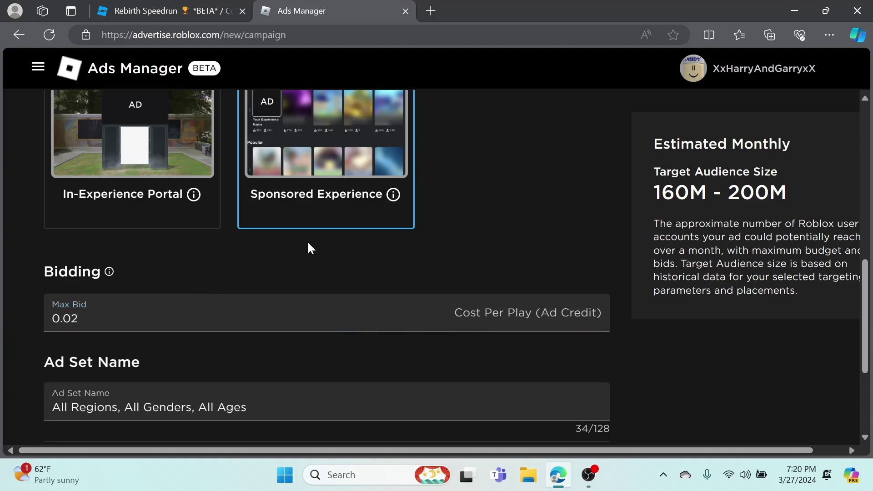
click(78, 318)
key(BackSpace)
text(5)
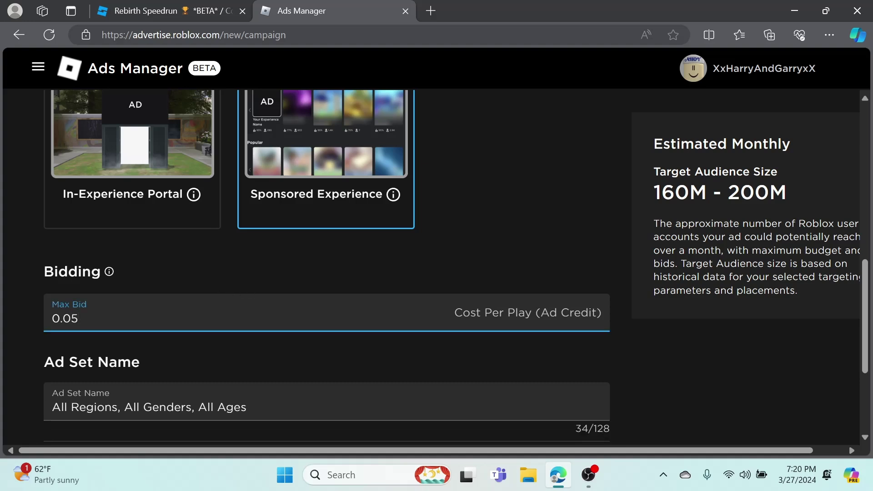
key(BackSpace)
key(BackSpace)
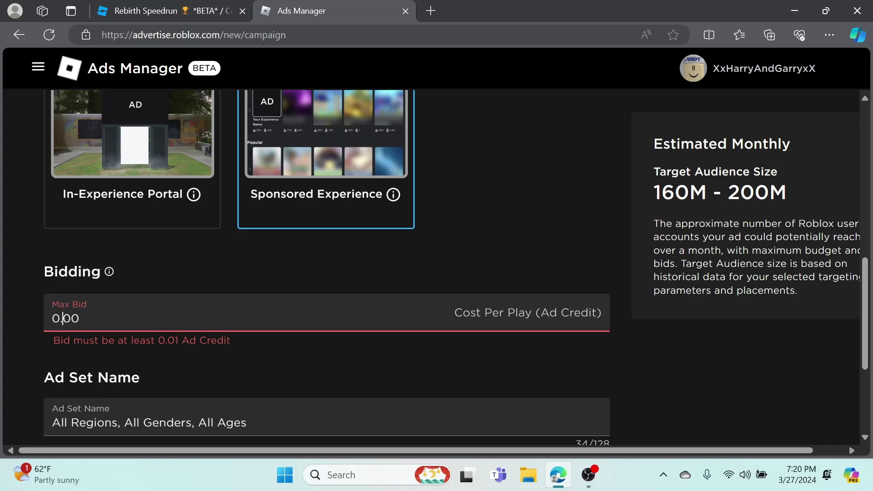
key(BackSpace)
key(BackSpace)
text(0)
key(Delete)
text(1)
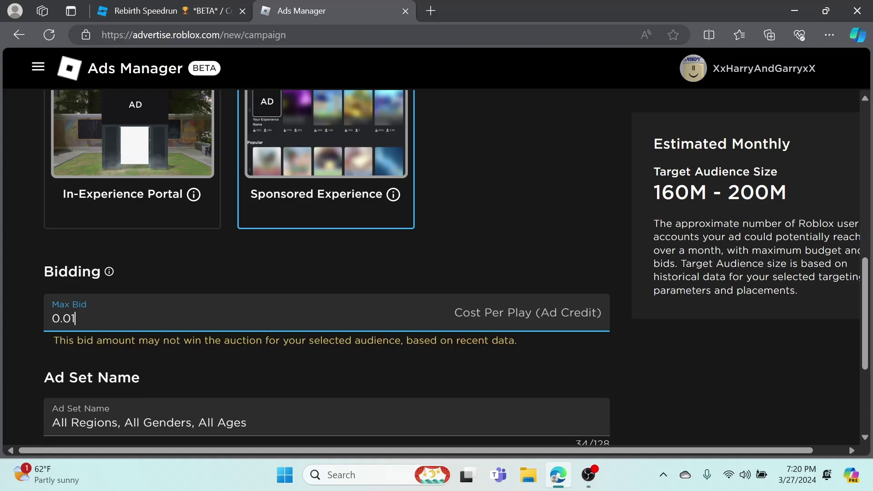
key(BackSpace)
text(2)
click(250, 272)
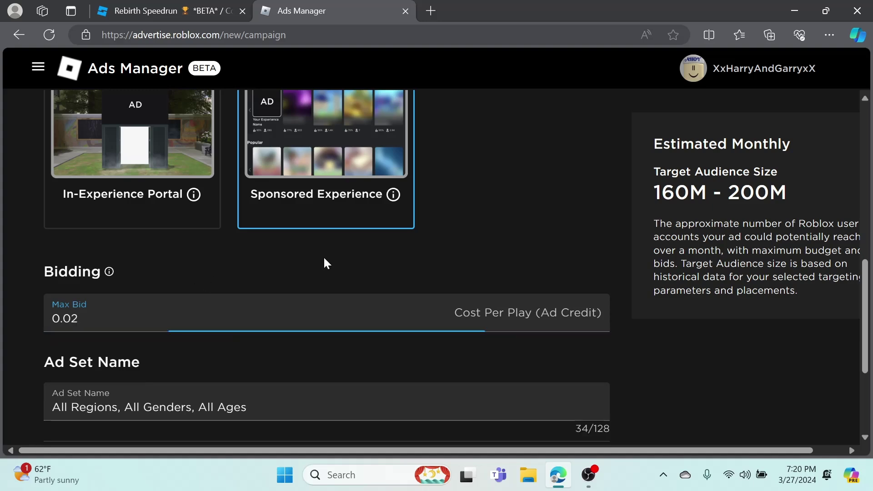
Step: Load roblox.com in a new tab and scroll down toward the Sponsored row
click(438, 7)
text(r)
key(Return)
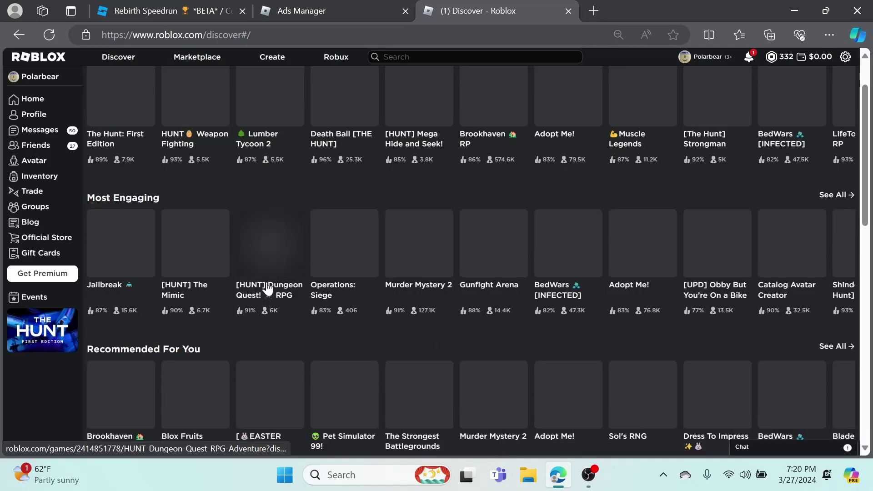
scroll(267, 283, down, 10)
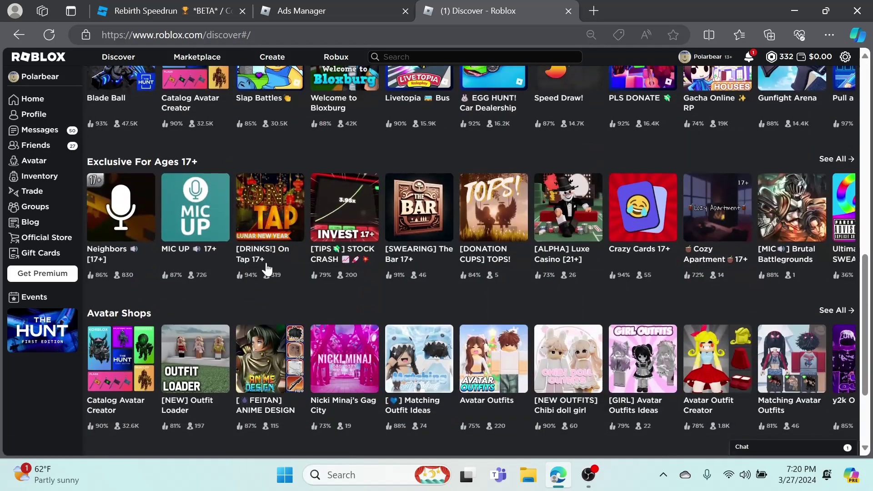
scroll(267, 273, down, 3)
scroll(270, 277, down, 2)
scroll(272, 279, down, 5)
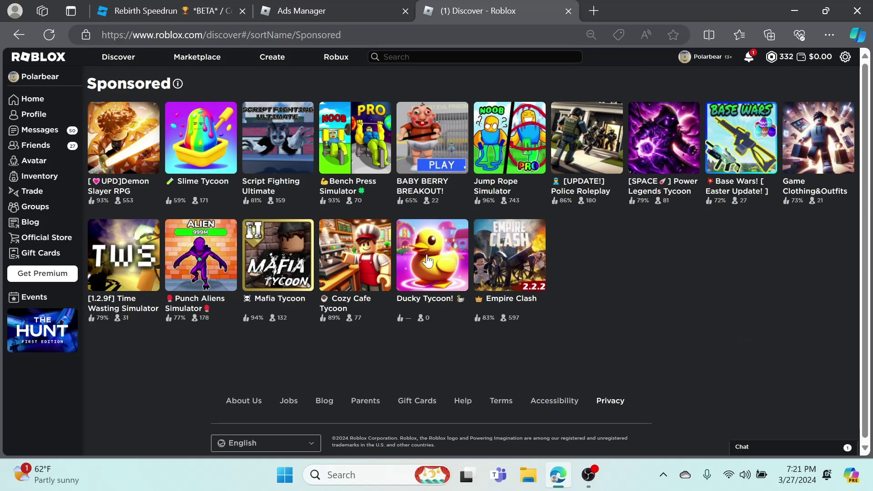
Step: Open the Ducky Tycoon! tile in a new tab and view its game description
right_click(433, 255)
click(455, 32)
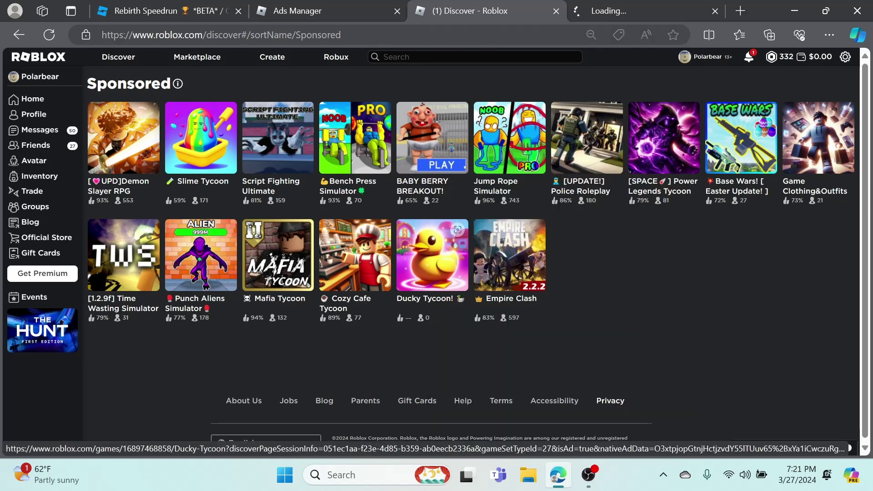
click(620, 7)
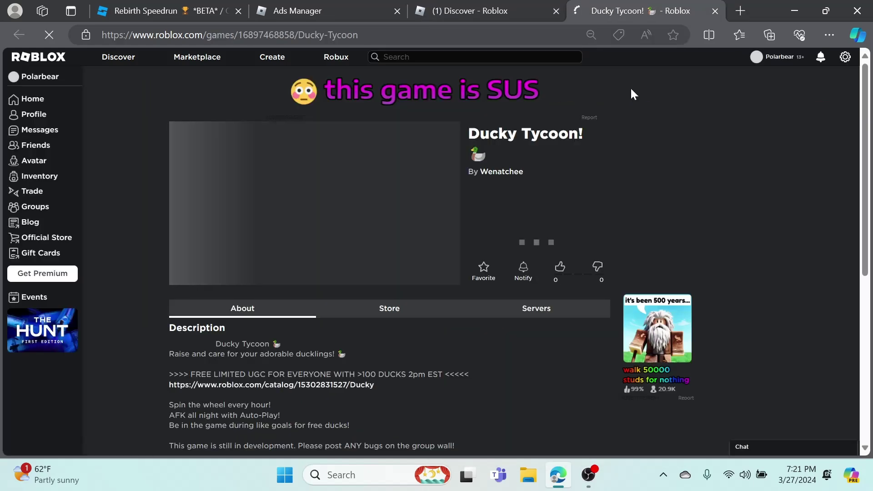
scroll(440, 191, down, 5)
scroll(446, 177, up, 5)
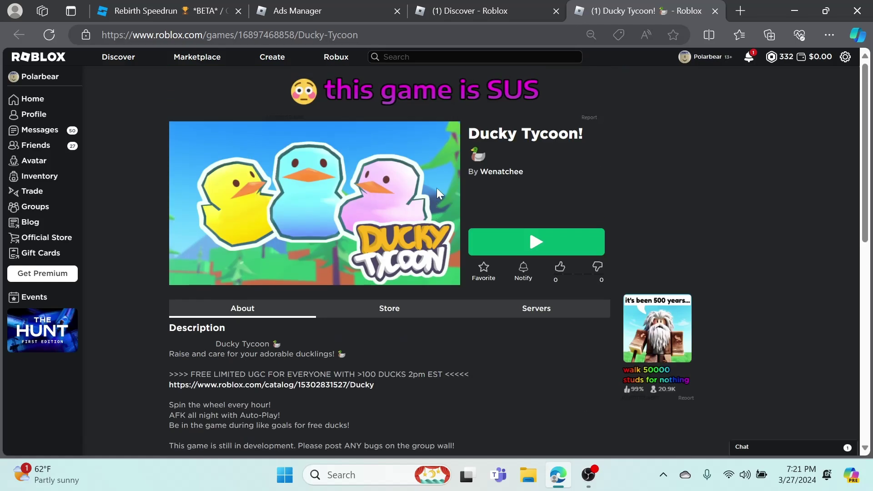
Step: Close the Ducky Tycoon and Discover tabs to return to Ads Manager
click(715, 11)
click(568, 11)
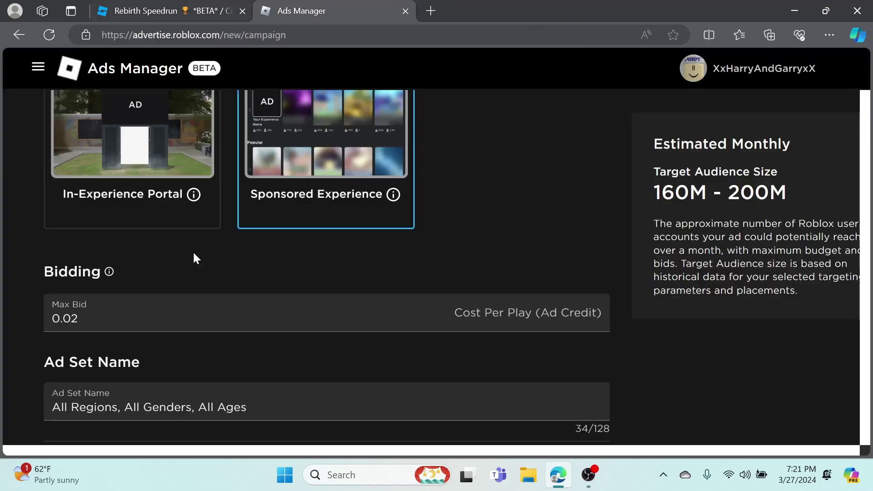
scroll(196, 277, down, 3)
Step: Rename the ad set to 'Rebirth Speedrun AD set'
click(195, 286)
key(ctrl+a)
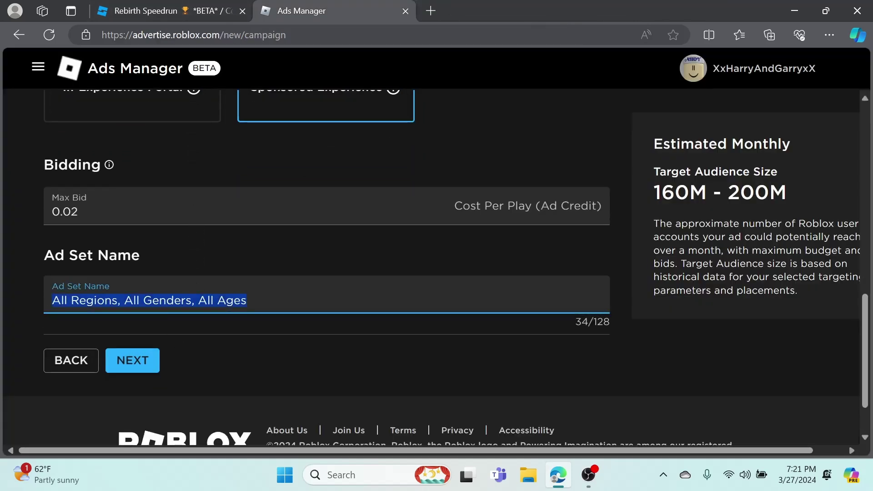
text(Rebirth Spe)
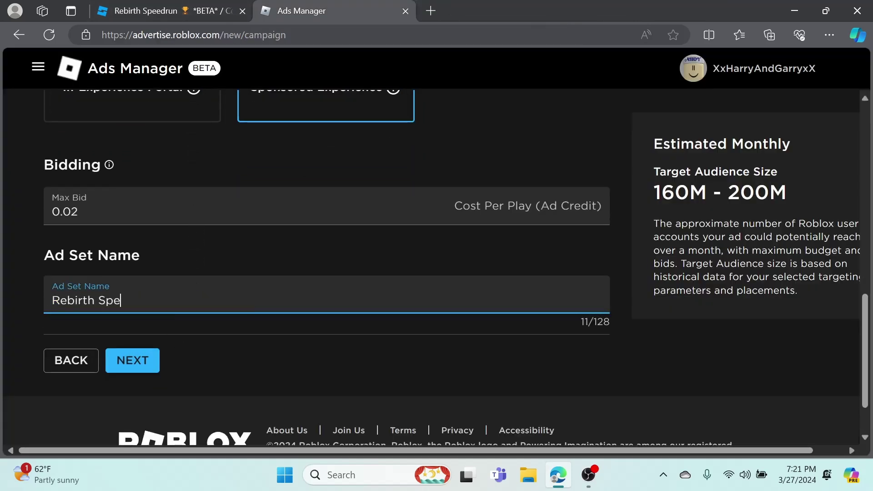
text(edrun AD set)
click(227, 367)
Step: Check the 160M - 200M estimated audience size for the ad set
scroll(228, 366, up, 3)
scroll(228, 371, up, 3)
scroll(537, 229, down, 7)
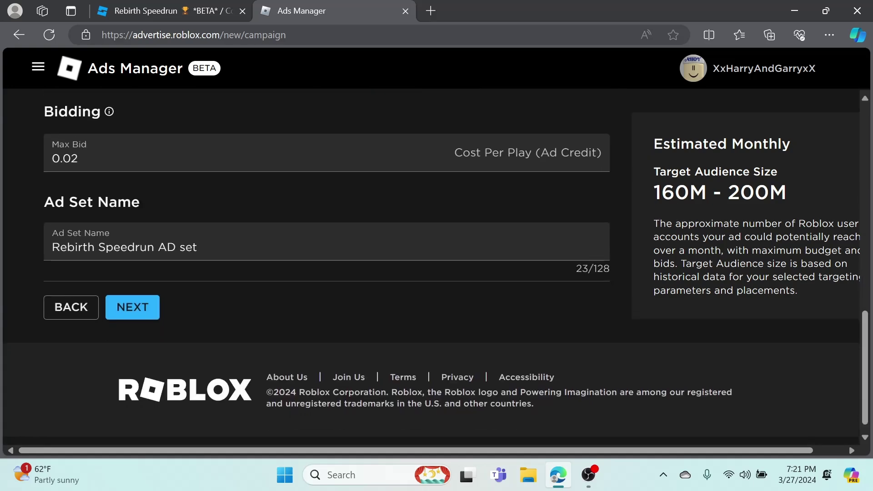
drag(655, 191, 796, 186)
click(213, 329)
Step: Advance to the Ad step and pick Hunger Games as the destination experience
click(141, 308)
scroll(559, 118, up, 1)
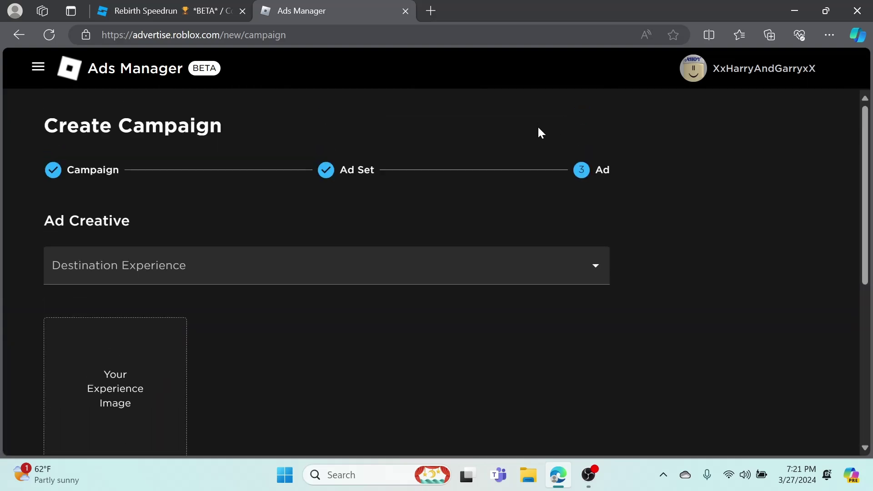
scroll(272, 266, down, 1)
click(273, 212)
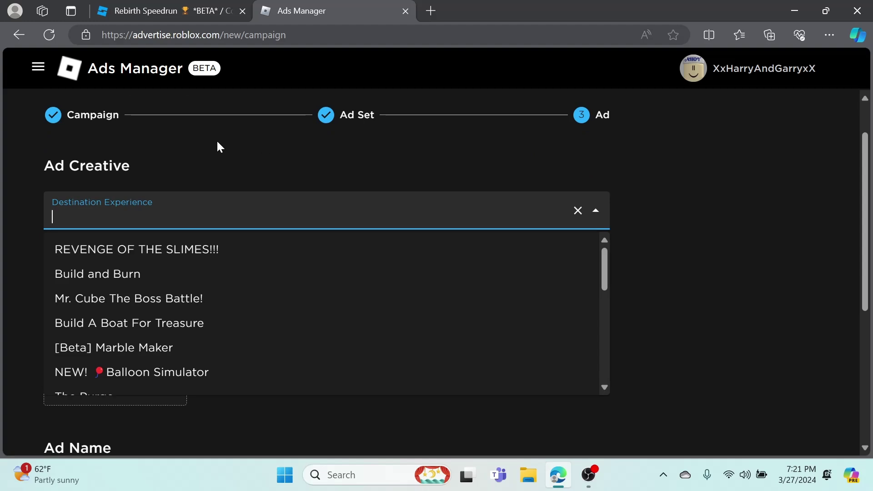
scroll(141, 286, down, 3)
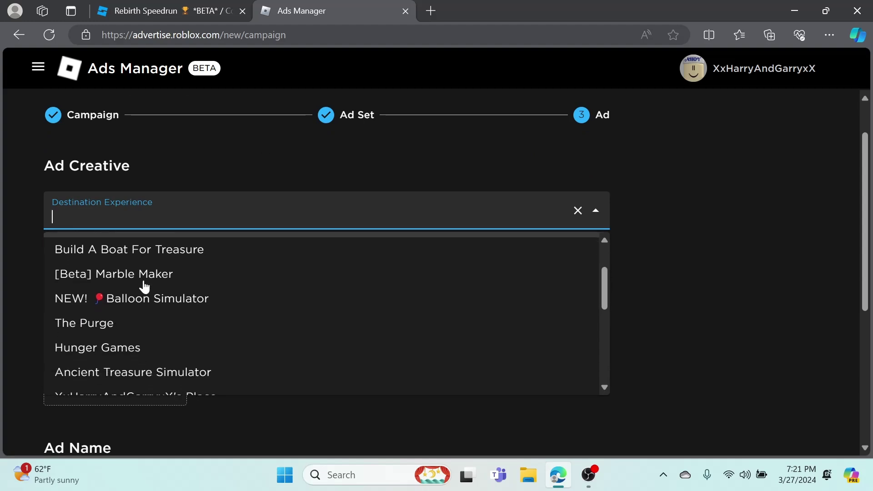
scroll(142, 289, down, 2)
click(134, 301)
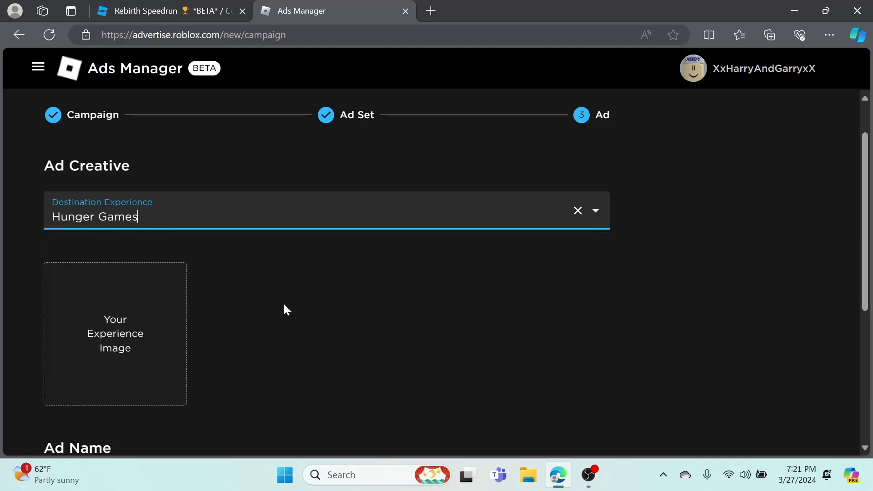
double_click(304, 294)
click(258, 286)
scroll(255, 278, up, 1)
scroll(255, 276, up, 1)
Step: Change the destination experience to Rebirth Speedrun *BETA*
click(255, 272)
scroll(183, 226, down, 5)
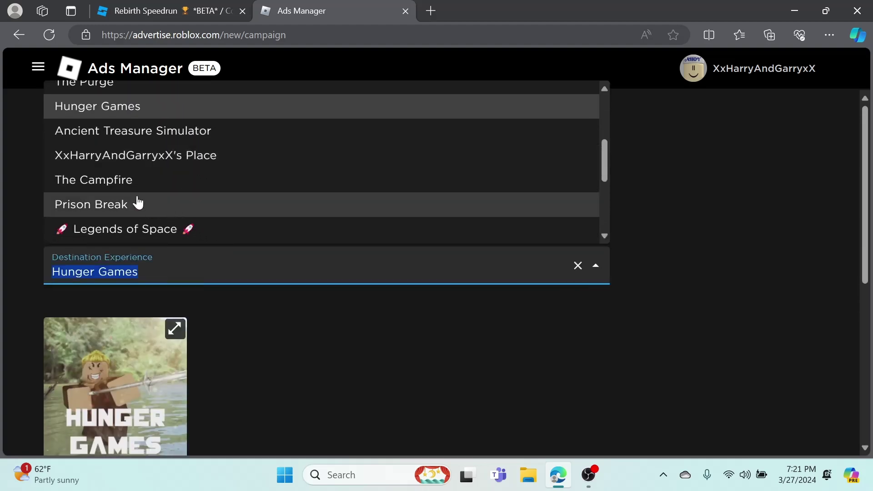
scroll(121, 171, down, 4)
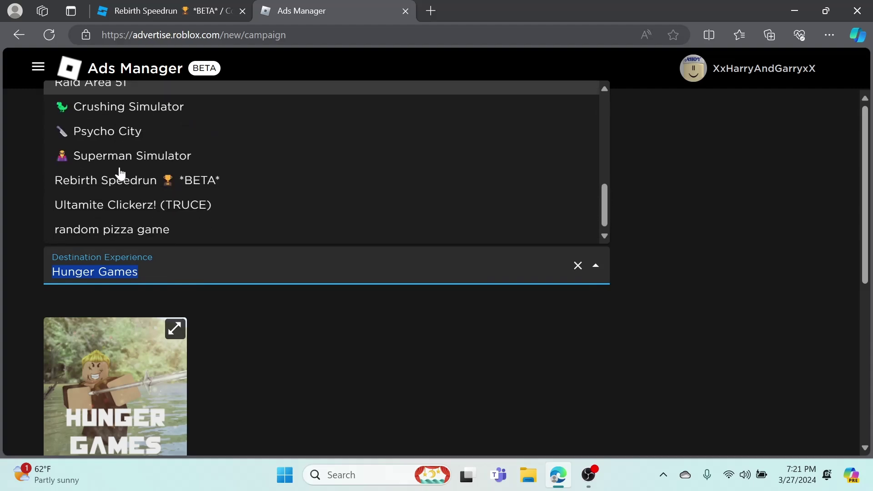
click(120, 180)
click(316, 368)
Step: Preview the ad thumbnail among the Sponsored experiences
scroll(318, 369, down, 1)
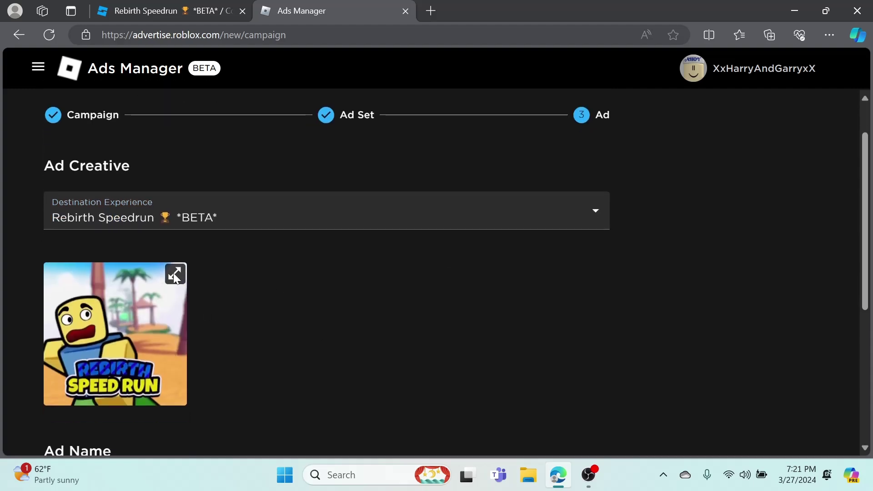
click(174, 275)
mouse_move(200, 208)
mouse_move(208, 242)
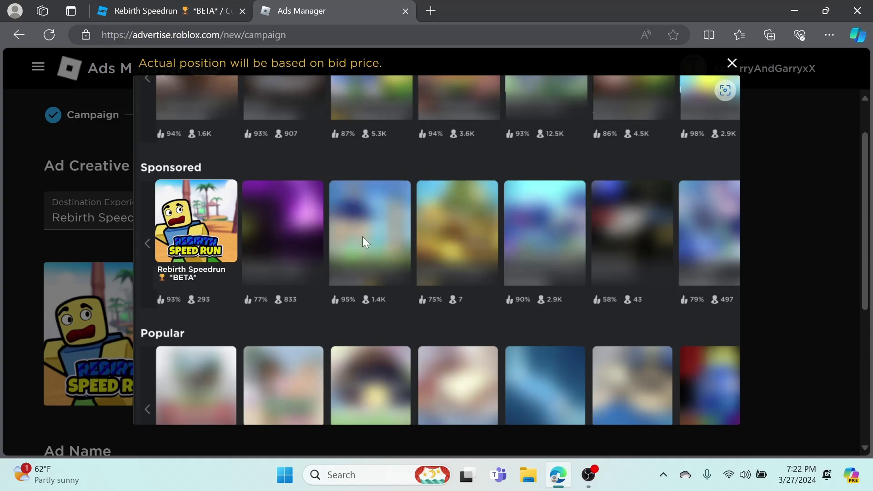
Step: Close the sponsored experiences preview
click(805, 202)
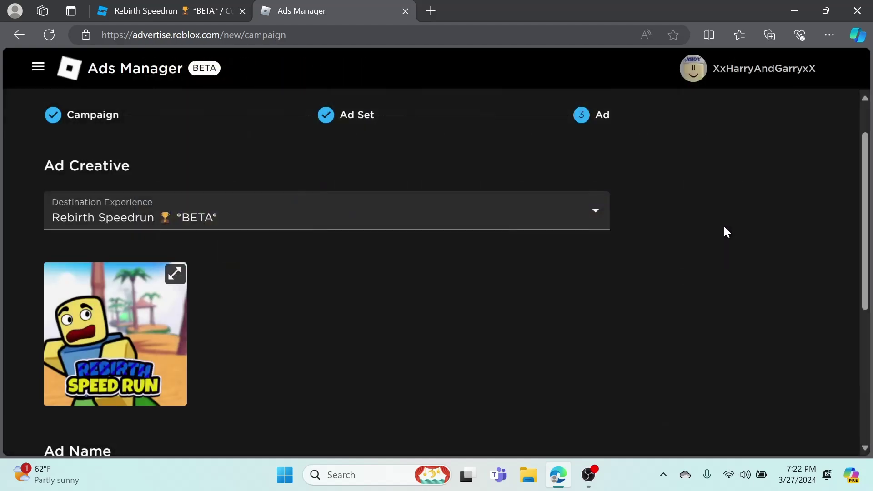
double_click(723, 225)
double_click(608, 296)
scroll(459, 338, down, 5)
Step: Rename the ad from My Ad to 'Rebirth Speedrun AD' and continue to Review Campaign
triple_click(81, 275)
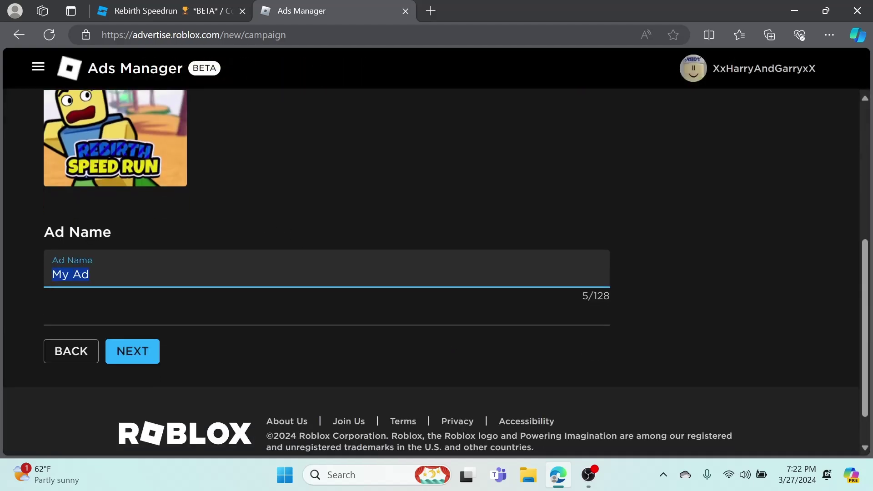
text(Rebirth Sp)
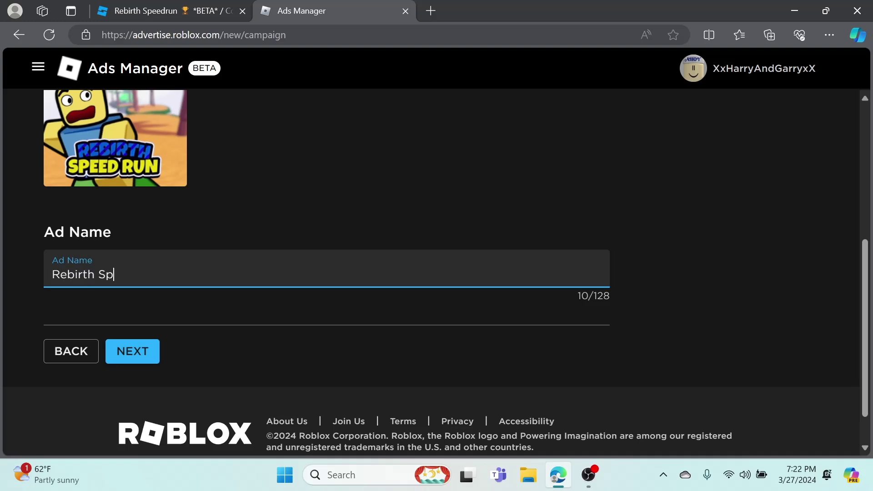
text(eedrun AD)
click(244, 247)
click(145, 357)
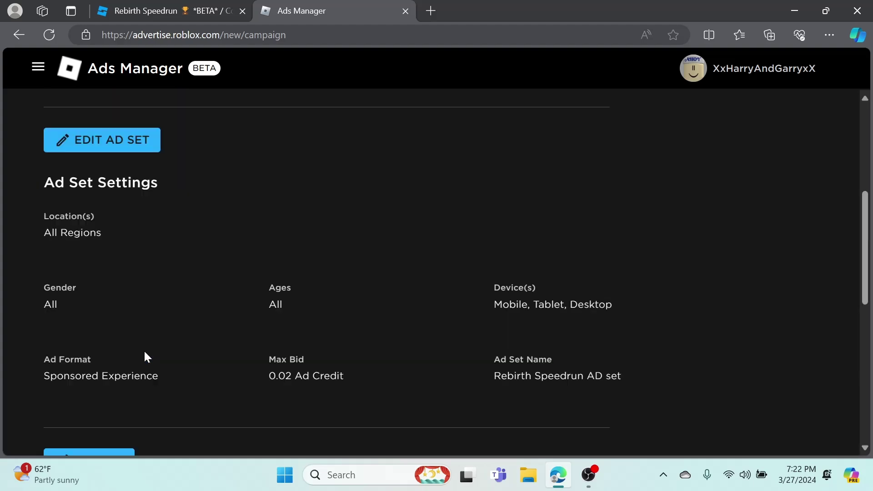
scroll(186, 244, up, 6)
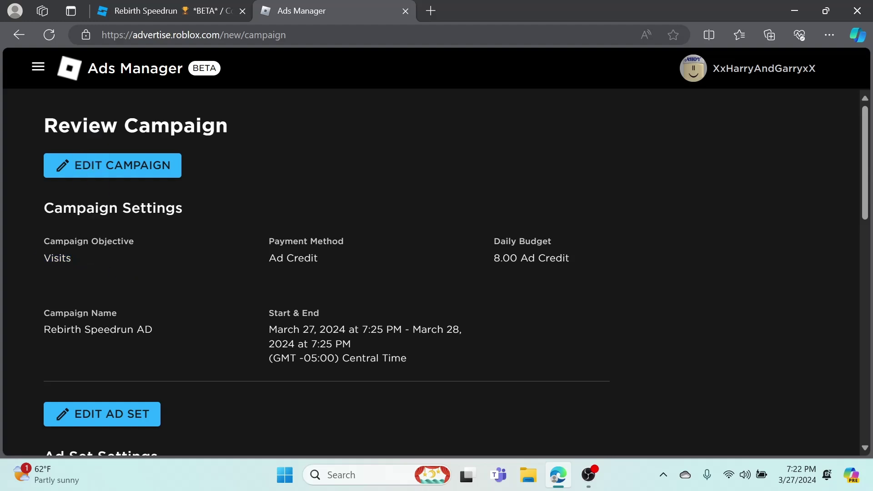
drag(56, 242, 615, 285)
click(617, 285)
scroll(436, 255, down, 1)
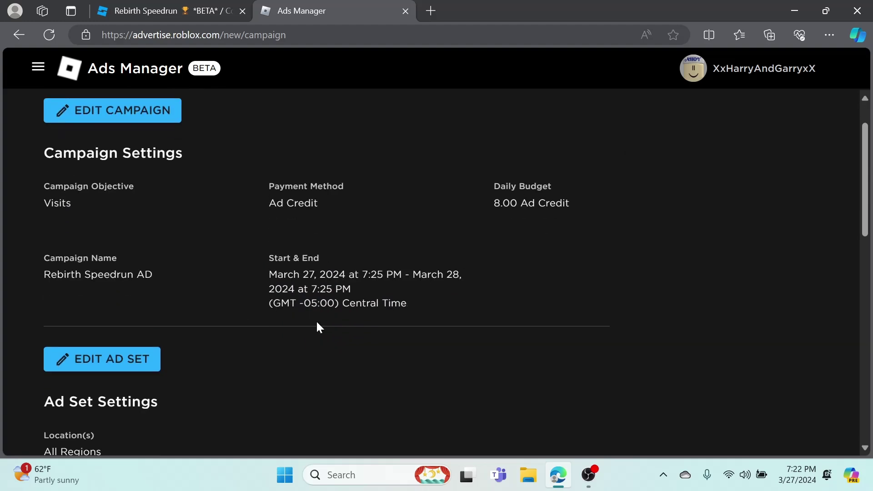
drag(268, 257, 594, 202)
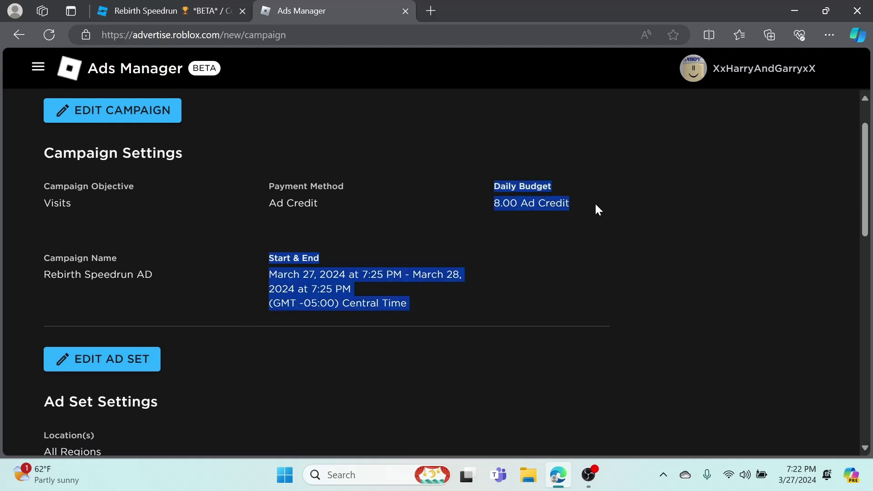
click(534, 241)
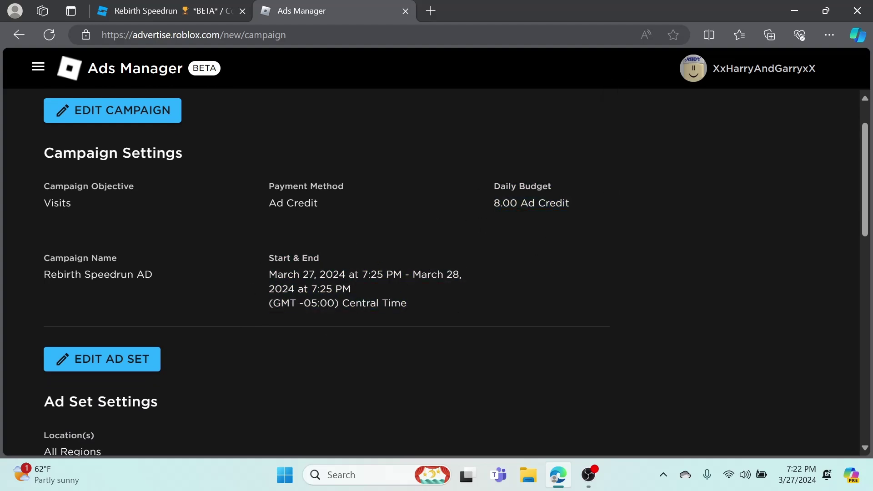
scroll(220, 355, down, 2)
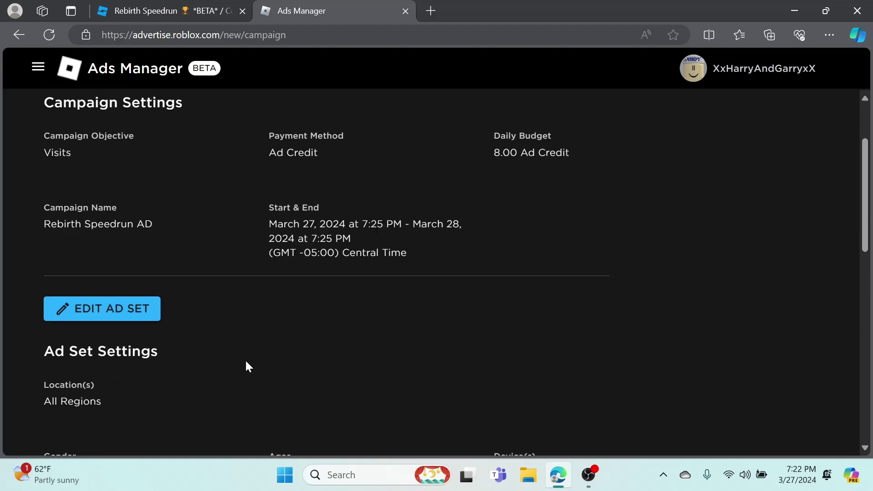
scroll(116, 267, down, 2)
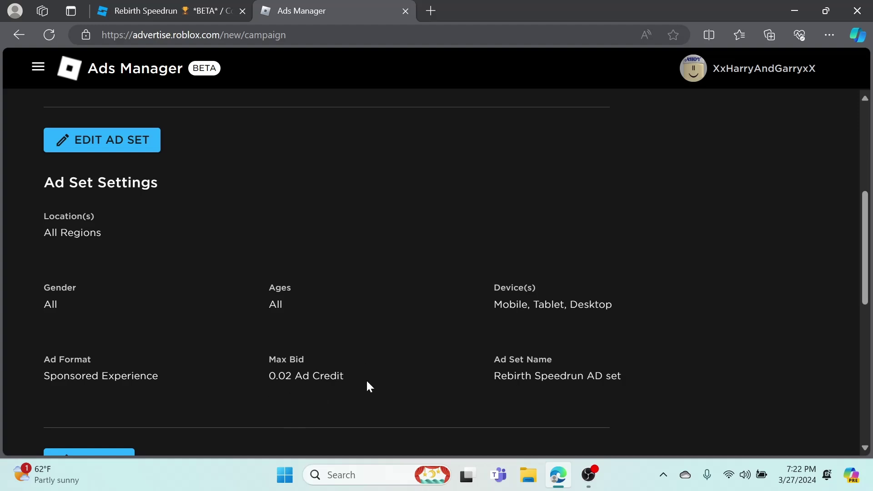
scroll(364, 387, down, 6)
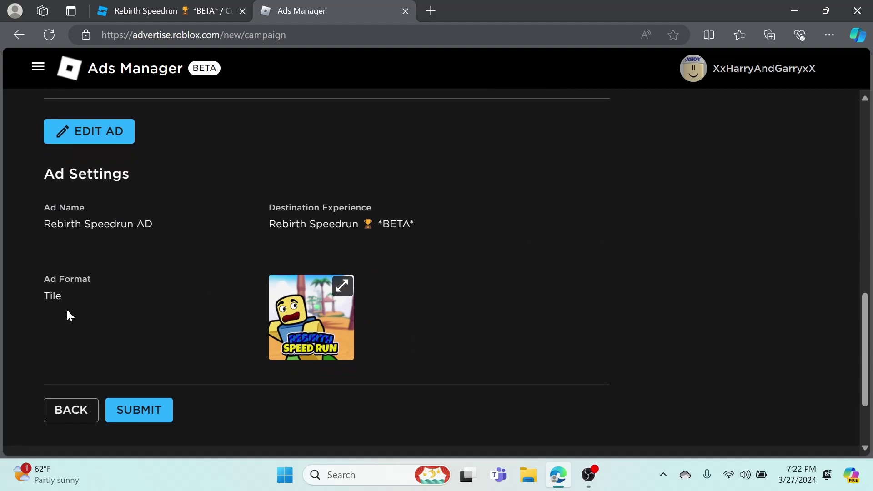
click(137, 407)
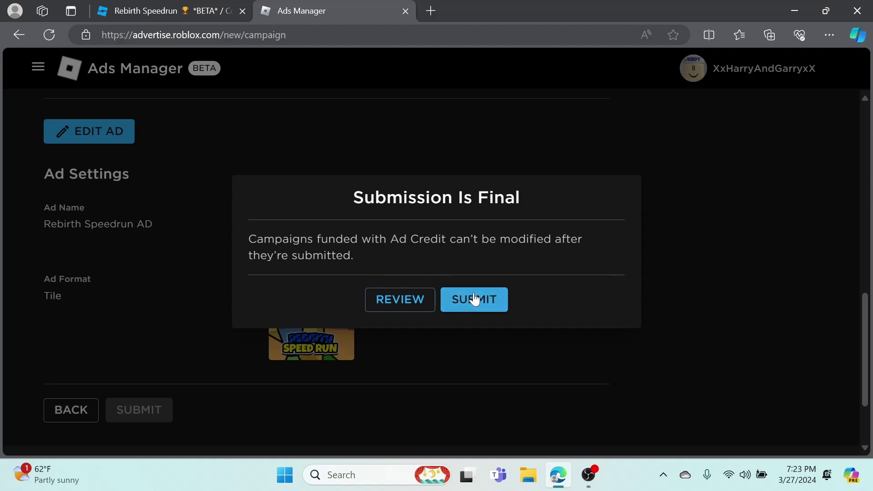
click(400, 299)
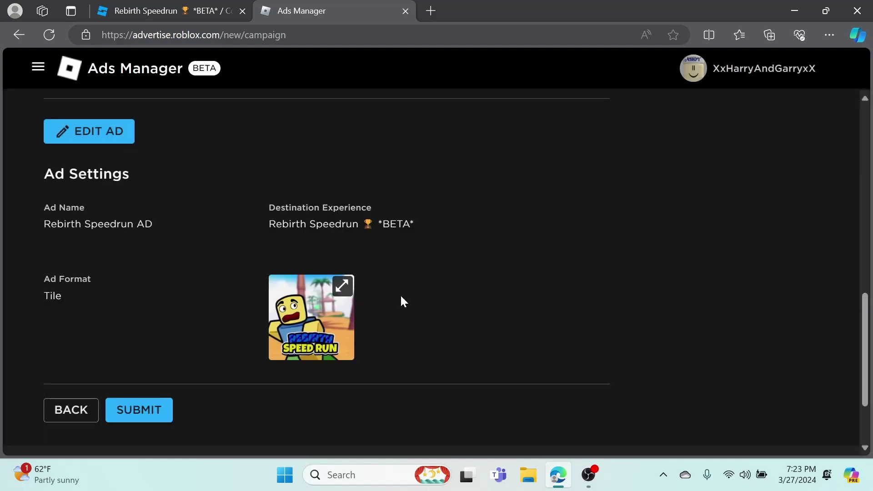
scroll(381, 304, up, 5)
scroll(381, 310, up, 7)
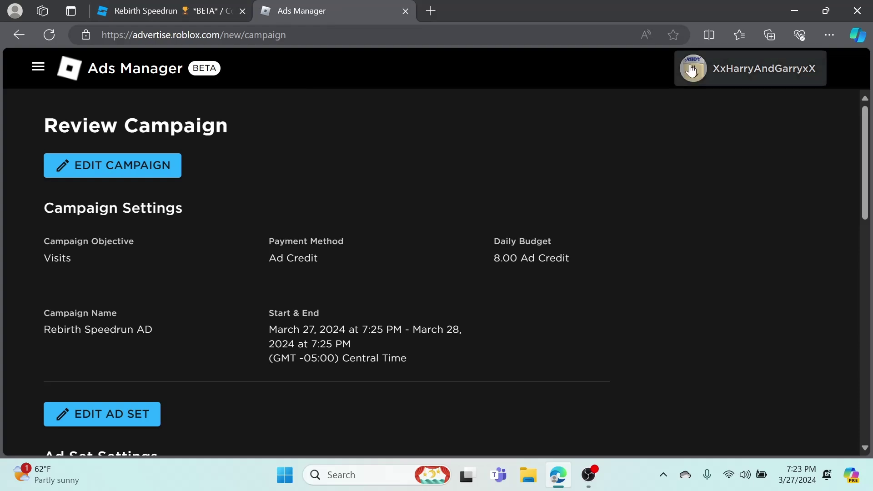
Step: Load roblox.com in a new tab and browse the account's profile, outfit, friends and groups
click(432, 7)
text(roblox.com)
key(Return)
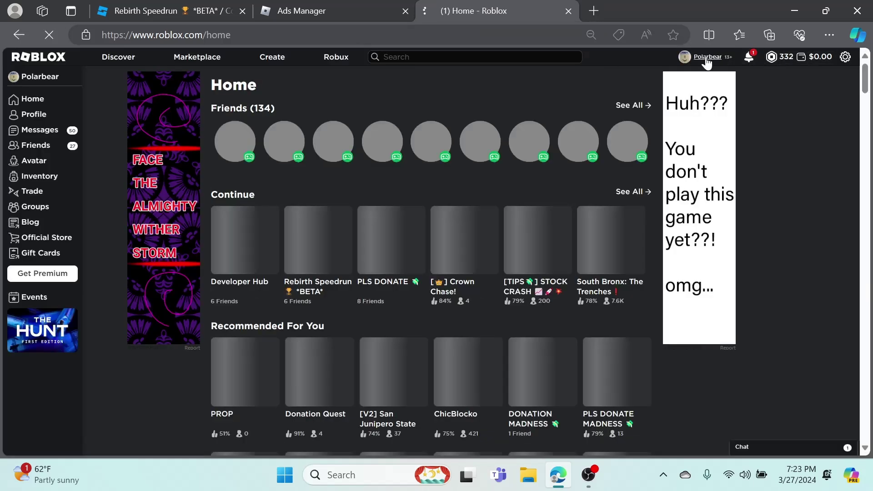
click(705, 57)
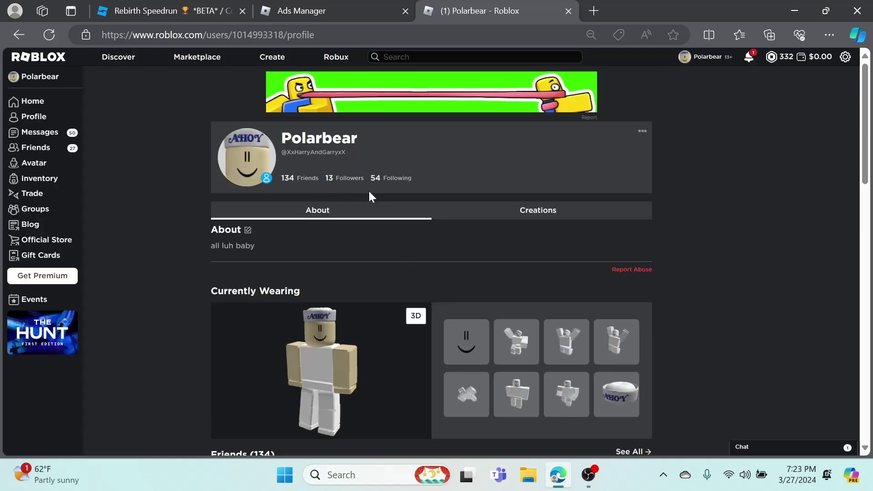
scroll(385, 202, down, 10)
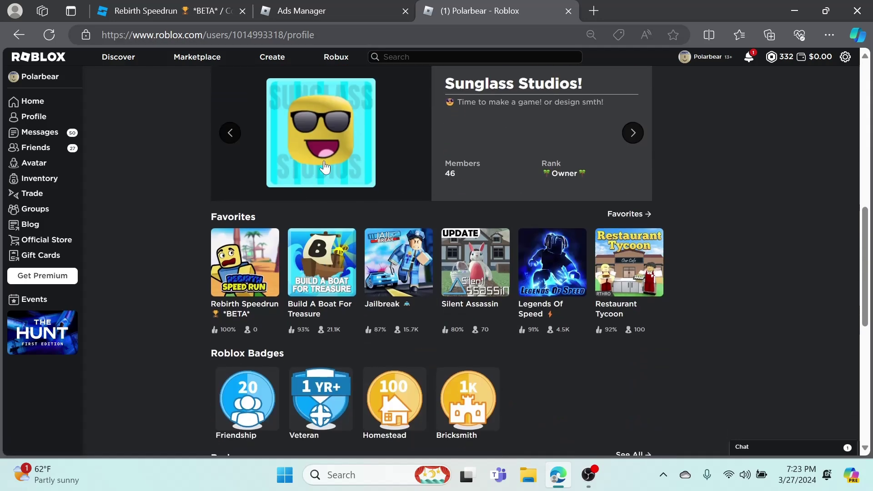
scroll(340, 177, down, 4)
scroll(319, 209, up, 12)
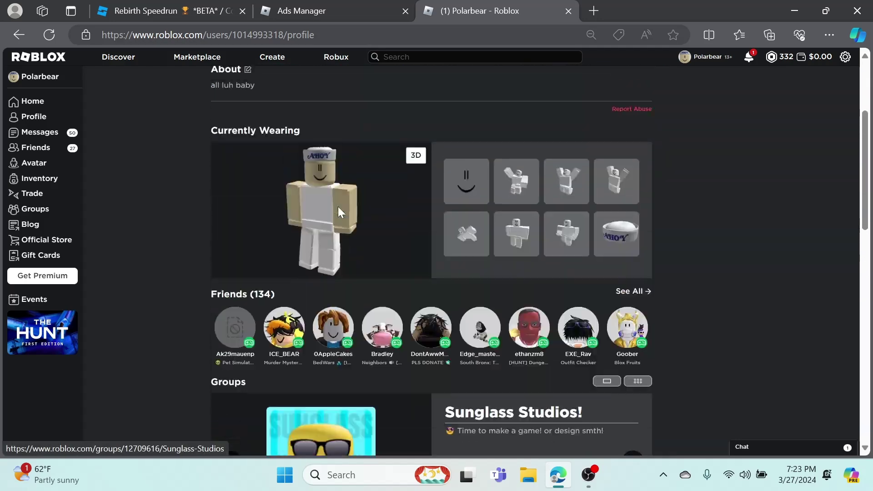
scroll(338, 206, up, 3)
scroll(337, 203, down, 2)
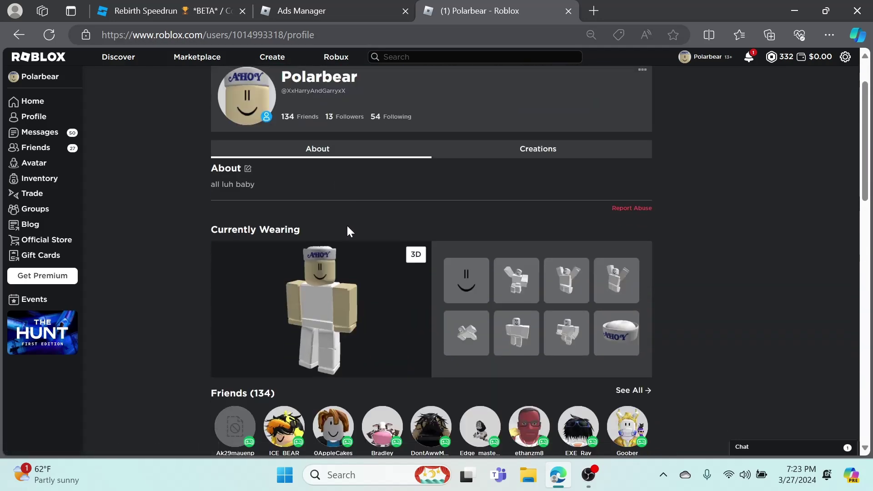